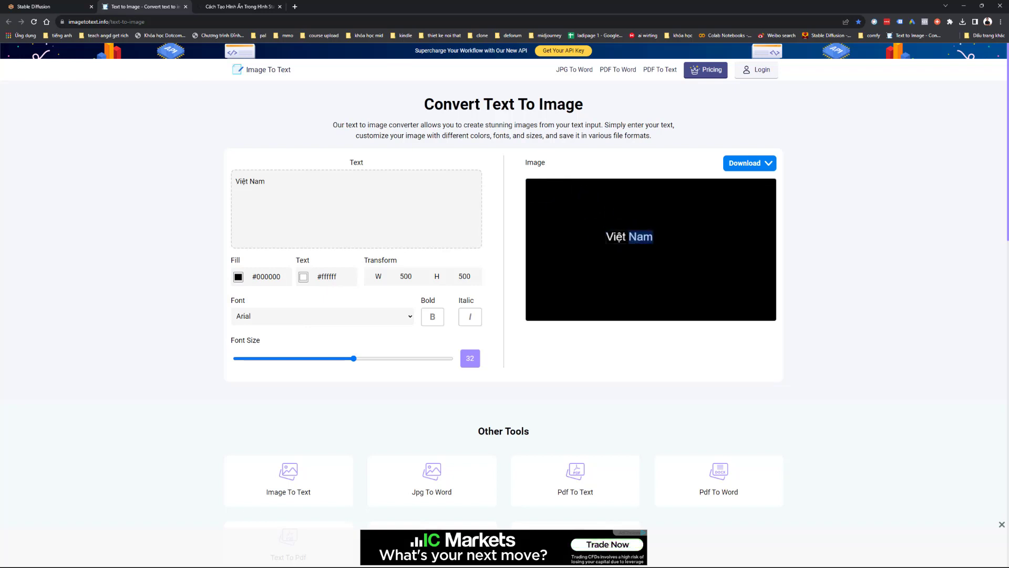
- Set the font size to 50 and enlarge the Việt Nam text box on the image canvas
drag(354, 359, 450, 359)
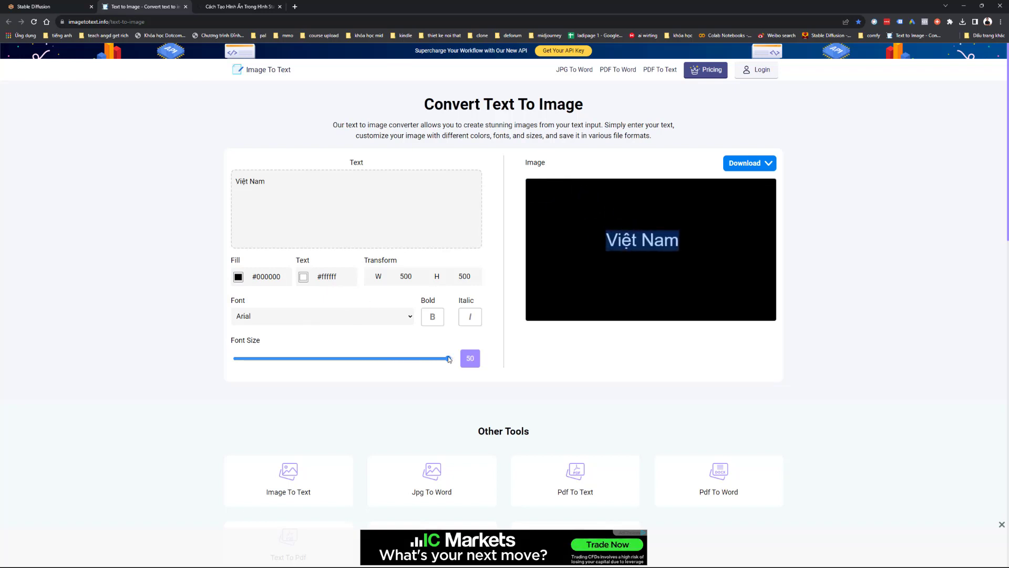
click(677, 248)
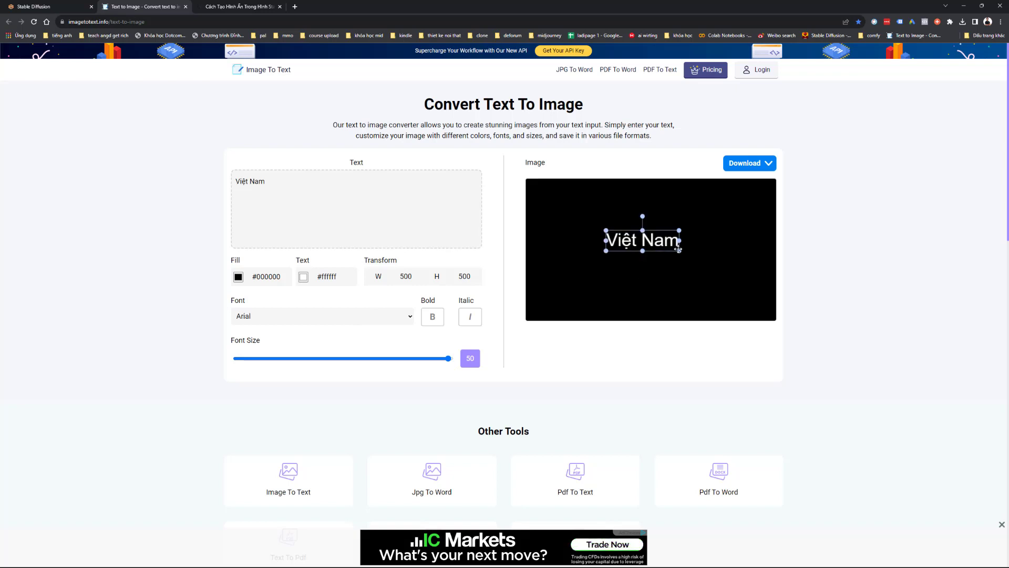
mouse_move(676, 248)
mouse_down()
mouse_move(776, 278)
mouse_move(689, 251)
mouse_up()
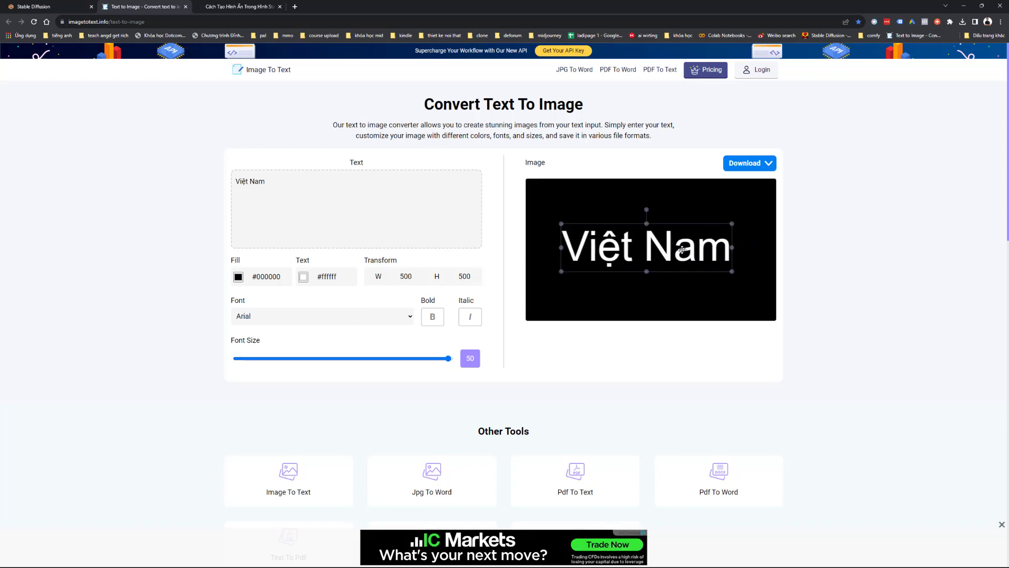
- Replace the text on the image canvas with VIỆT NAM in capitals
double_click(685, 250)
key(ctrl+a)
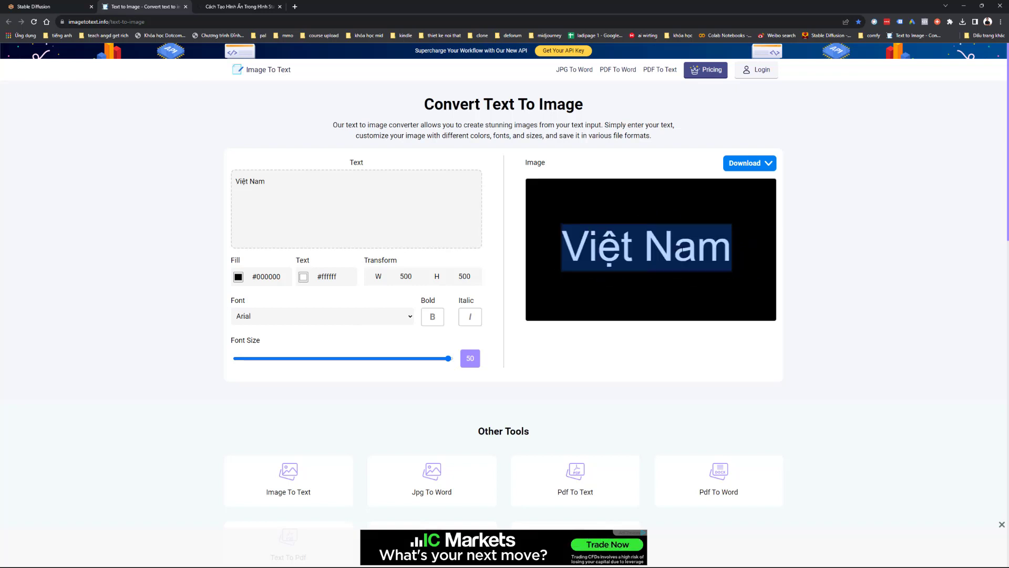
text(VIERET)
key(BackSpace)
key(BackSpace)
key(BackSpace)
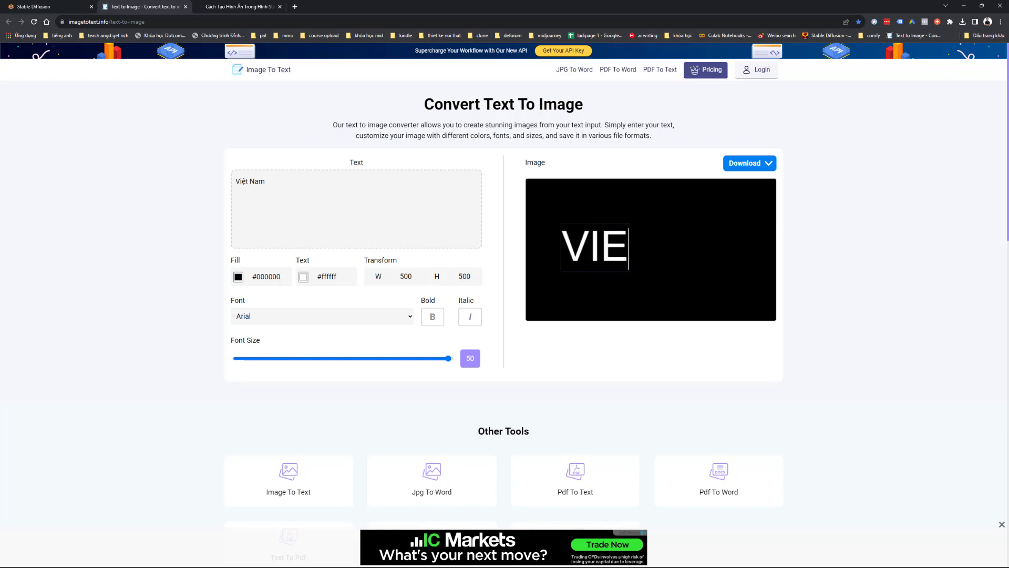
key(BackSpace)
key(super)
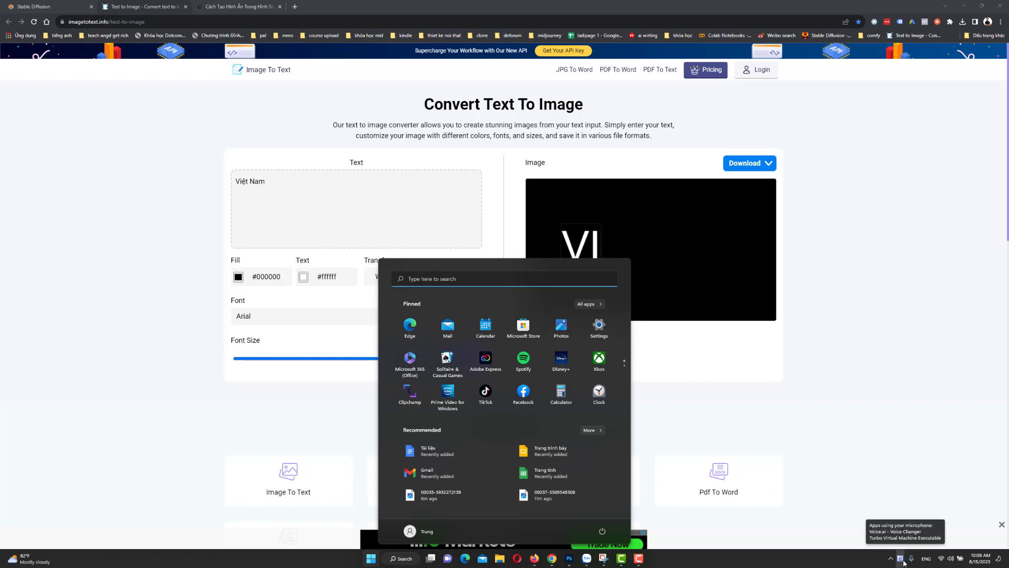
key(super)
key(BackSpace)
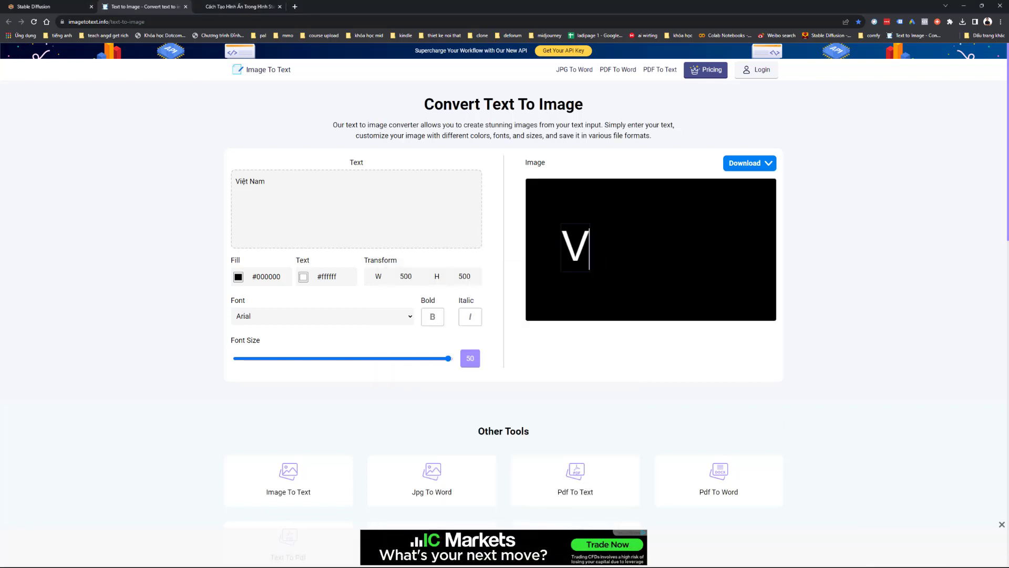
text(IỆT BNAM)
key(BackSpace)
key(BackSpace)
key(BackSpace)
key(BackSpace)
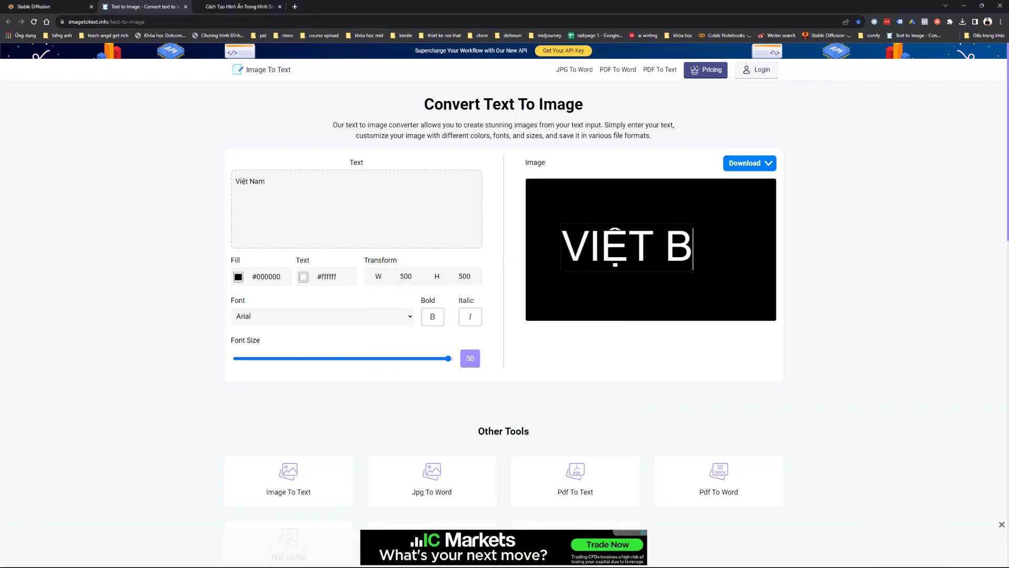
text(NAM)
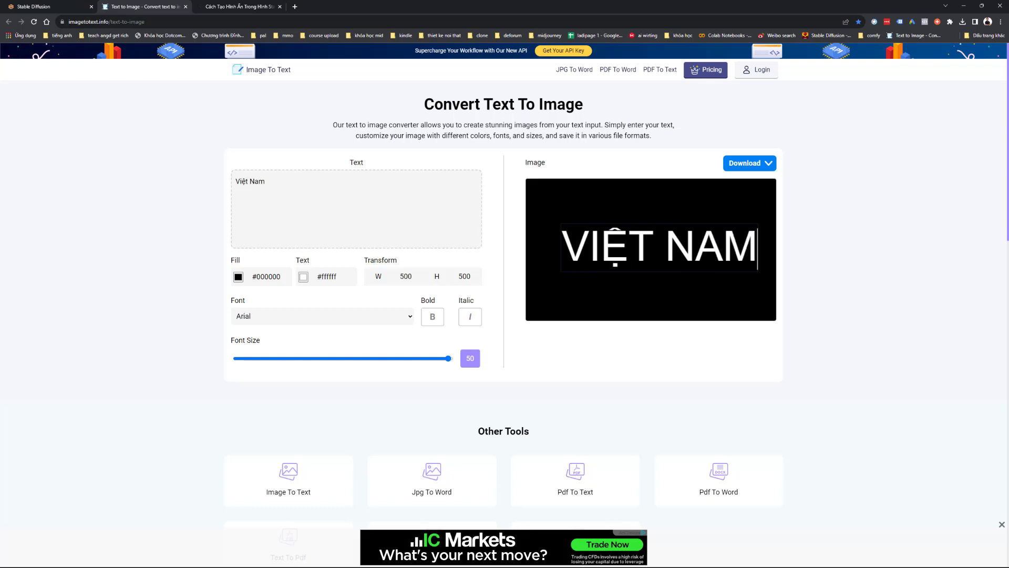
- Format the canvas text as bold Monospace and enlarge it to span almost the full image width
key(ctrl+a)
click(335, 308)
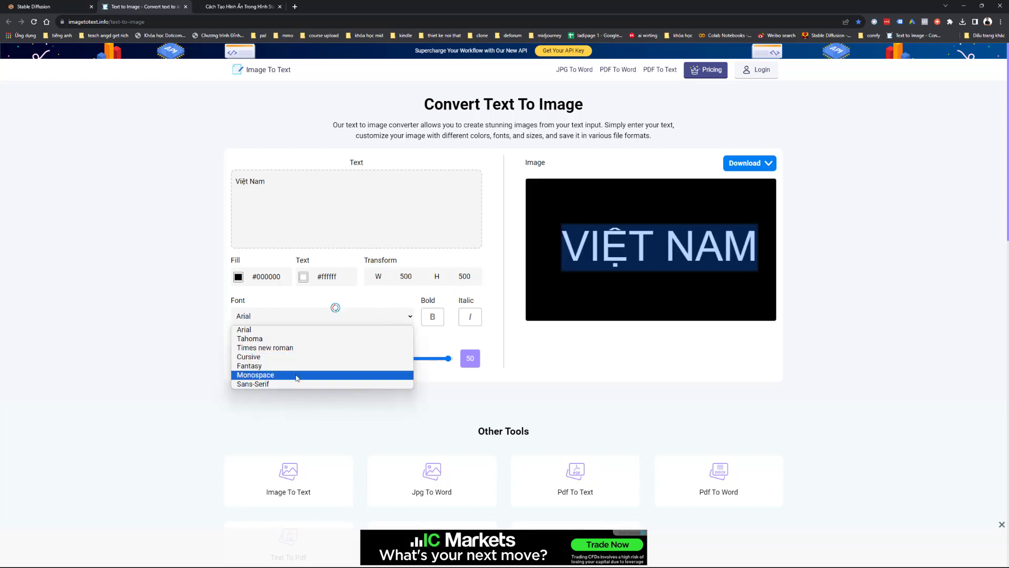
click(297, 375)
click(431, 317)
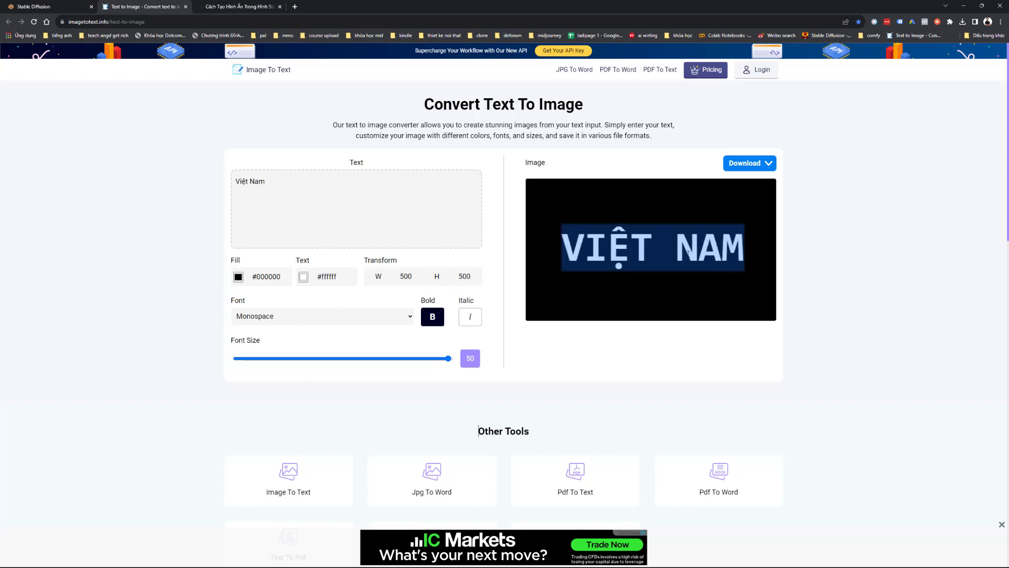
click(741, 277)
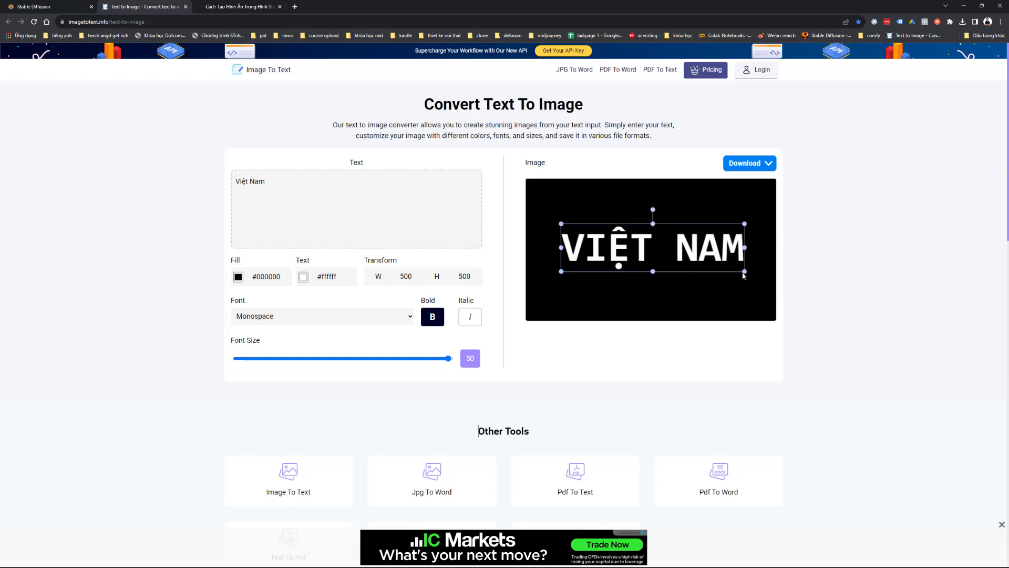
mouse_move(744, 271)
mouse_down()
mouse_move(790, 283)
mouse_move(731, 271)
mouse_up()
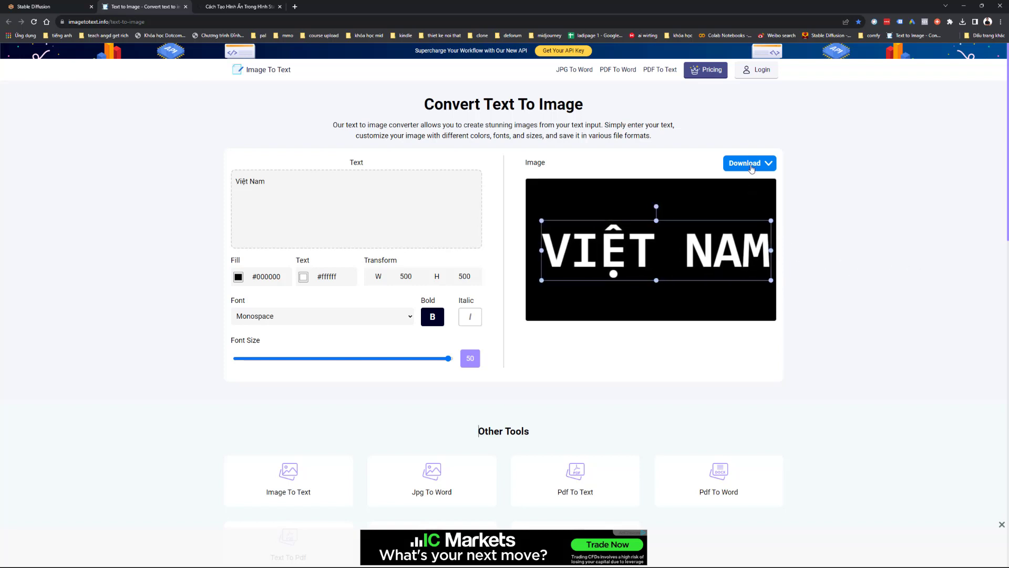
click(750, 164)
click(760, 208)
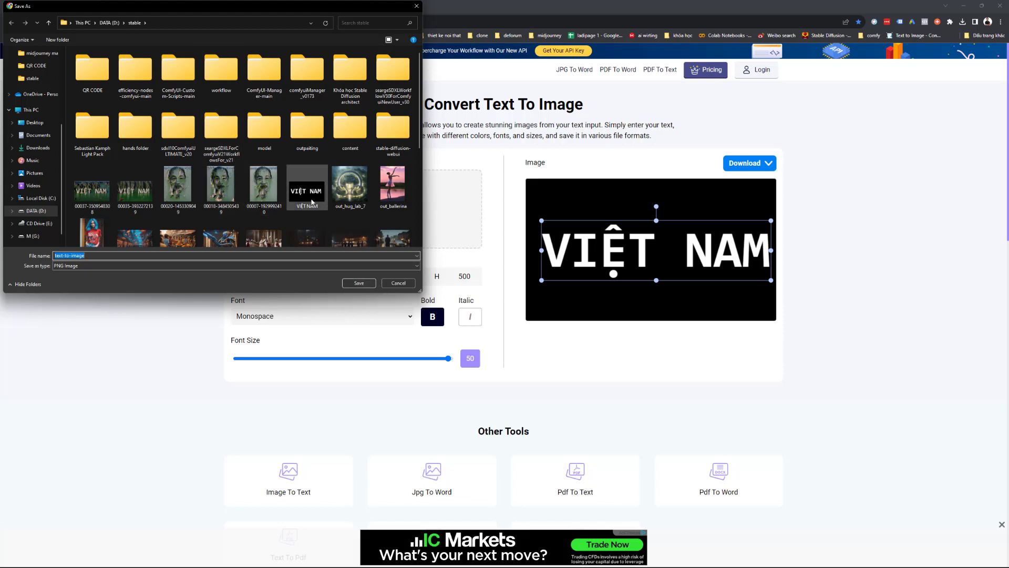
click(399, 283)
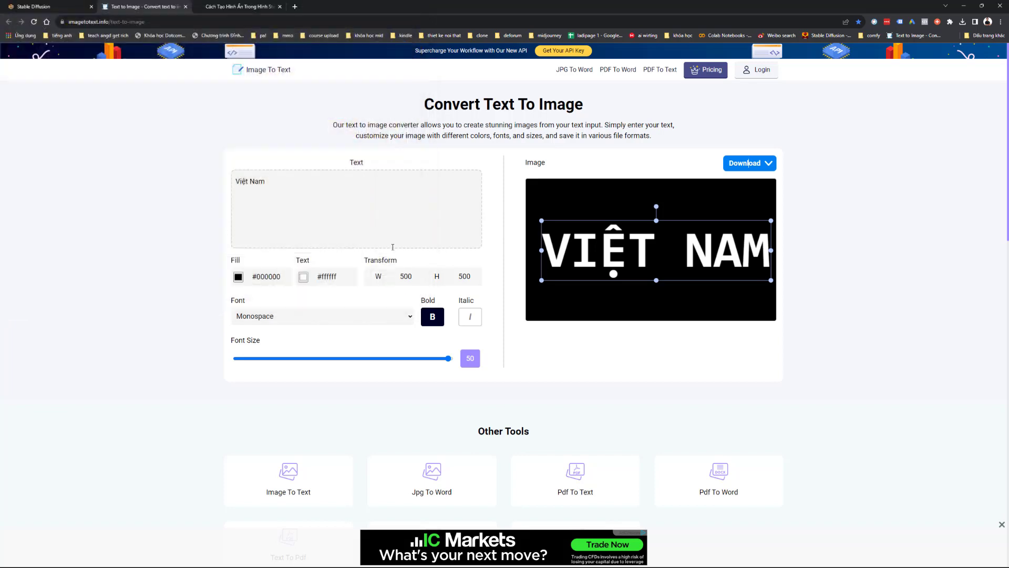
- Switch to Stable Diffusion and review the checkpoint, sampling, size and ControlNet Unit 0 settings
click(78, 6)
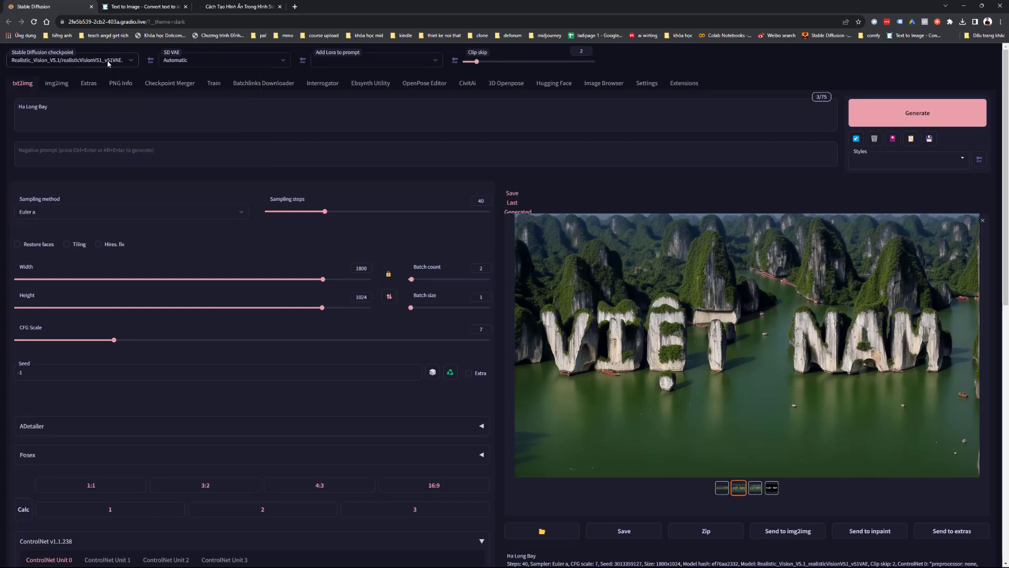
scroll(151, 237, down, 10)
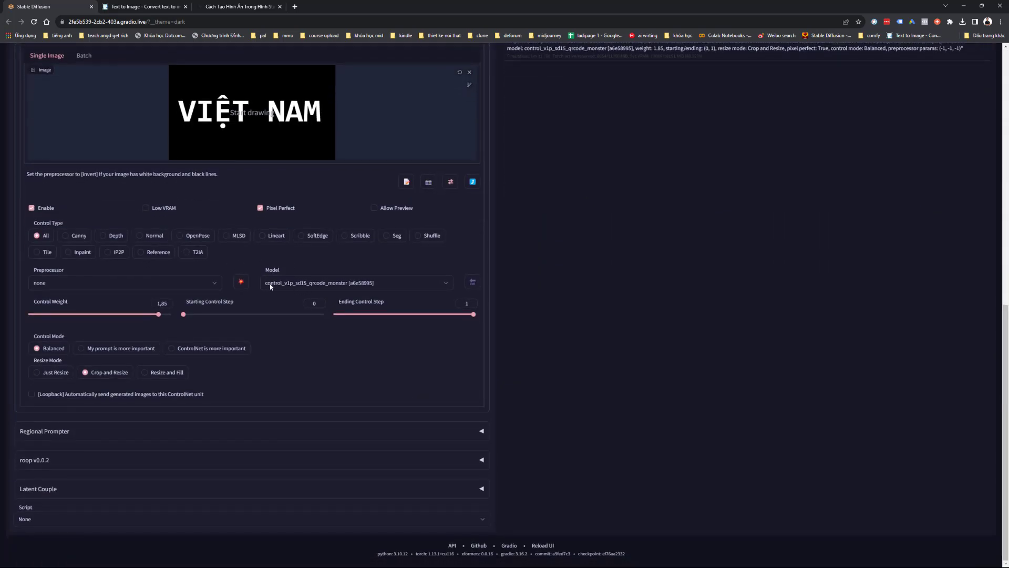
scroll(297, 341, up, 1)
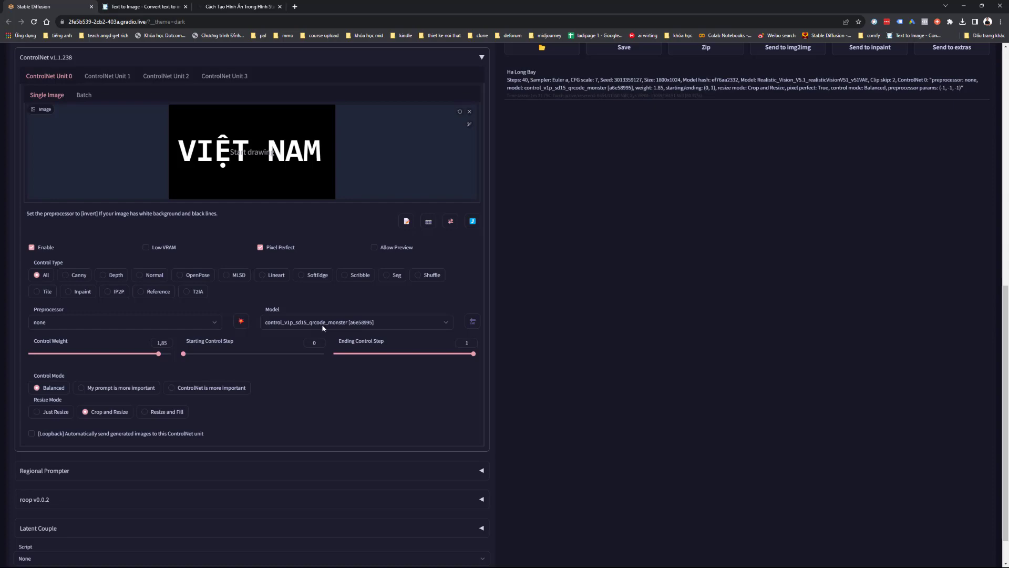
scroll(253, 269, up, 9)
scroll(237, 238, up, 1)
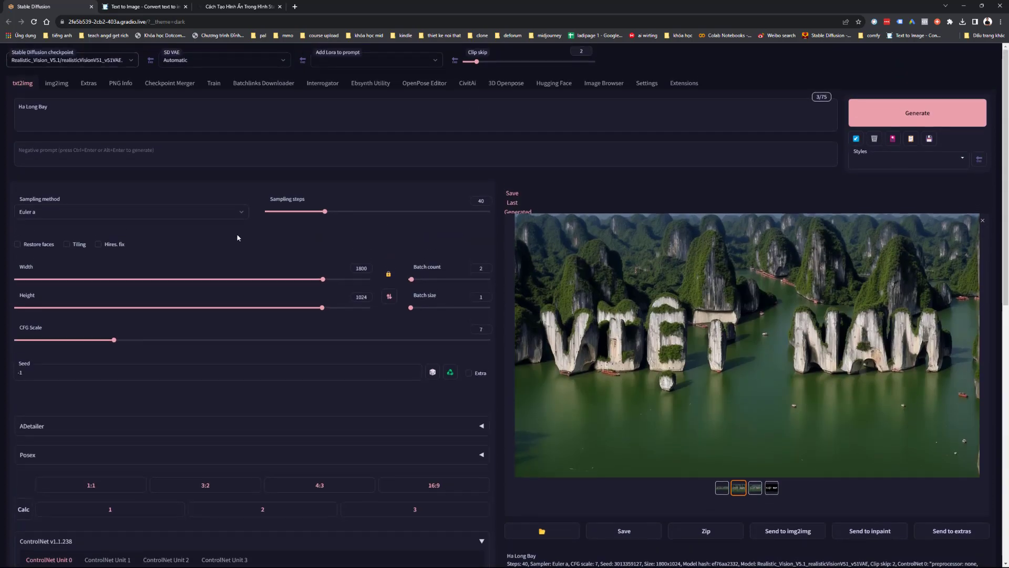
scroll(253, 315, down, 6)
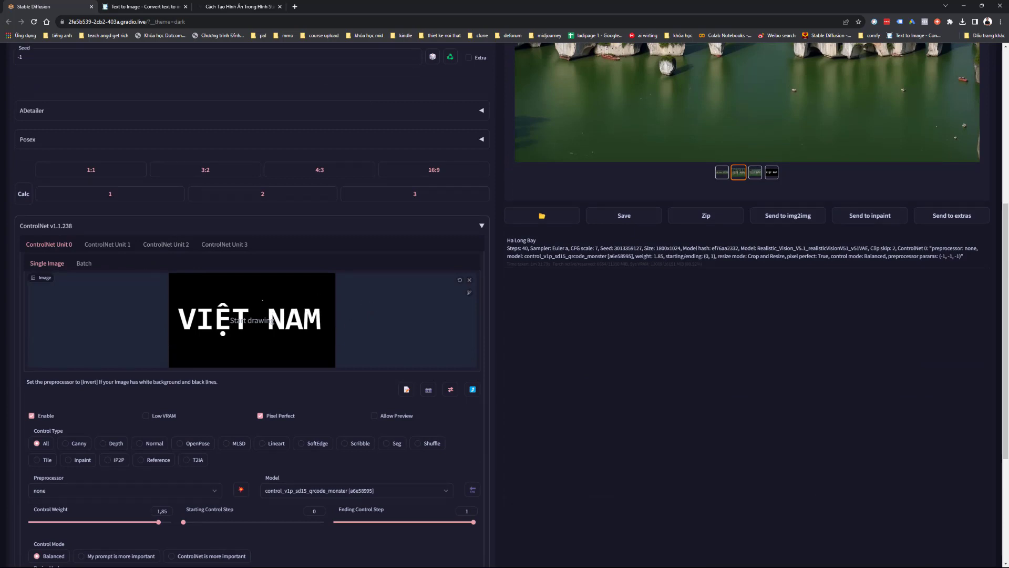
scroll(245, 323, down, 2)
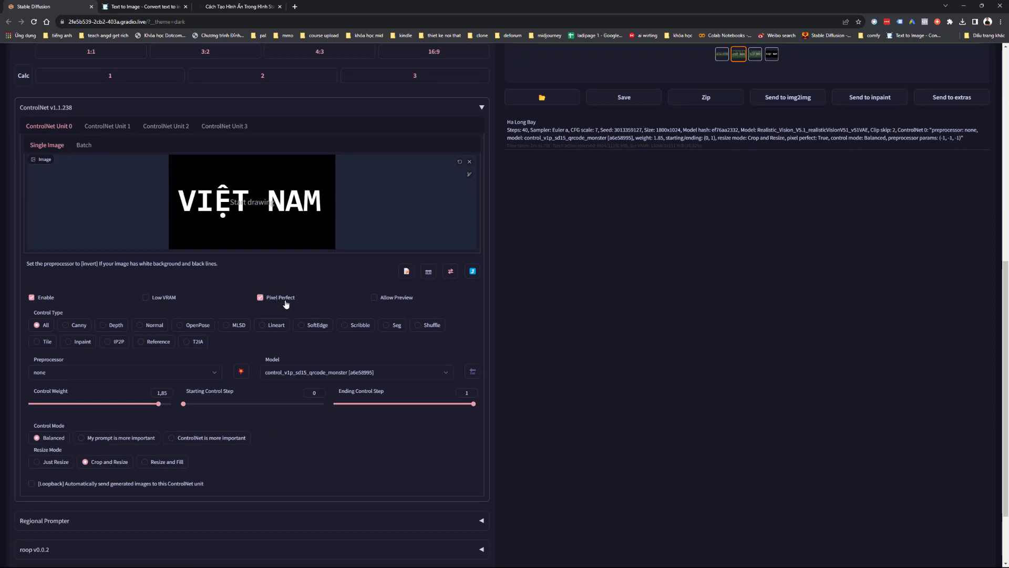
scroll(131, 348, down, 2)
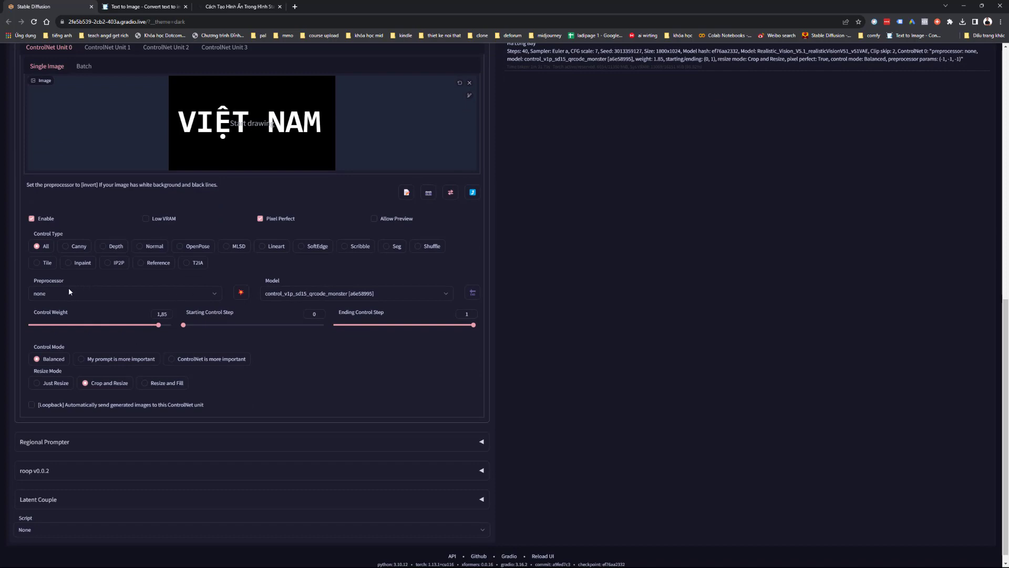
- Select the control_v1p_sd15_qrcode_monster model for ControlNet Unit 0 and set its control weight to 1.2
click(292, 295)
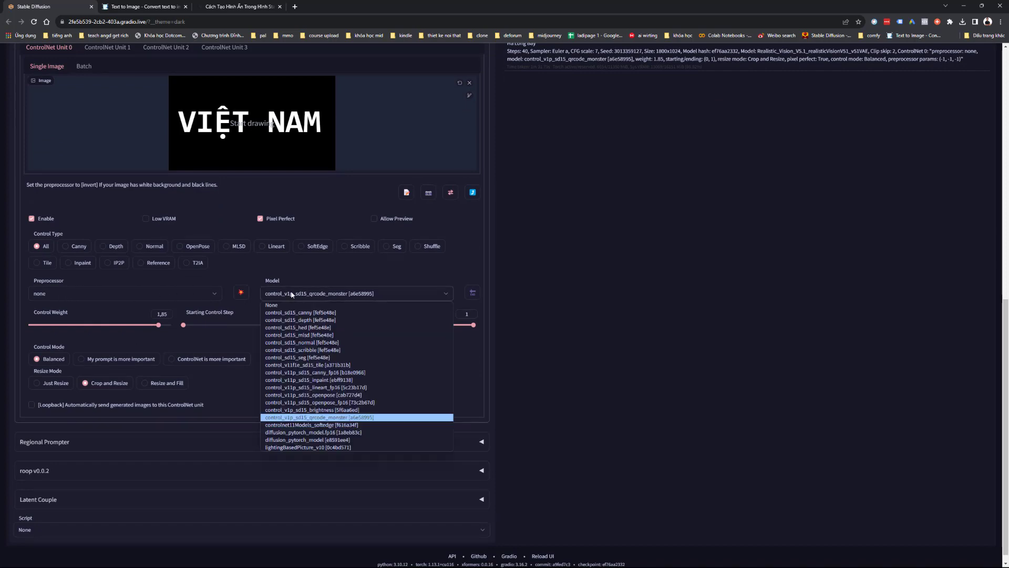
click(315, 416)
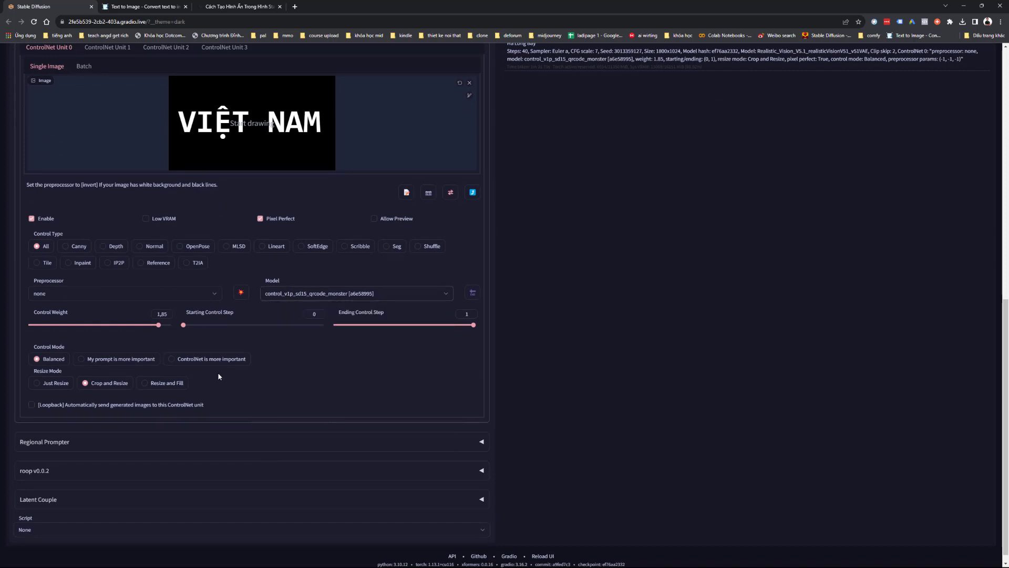
double_click(163, 314)
text(10)
key(BackSpace)
key(BackSpace)
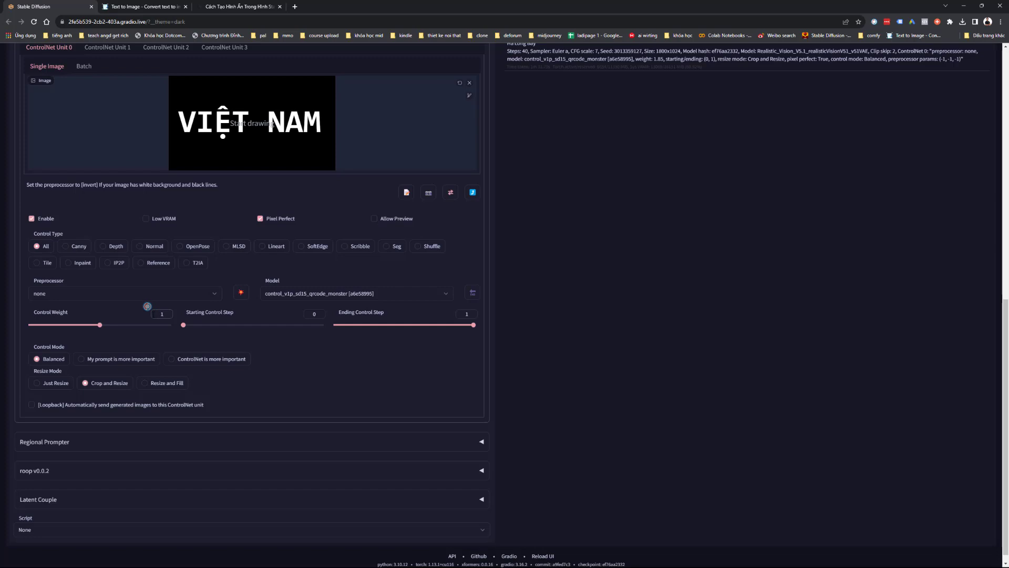
text(.2)
- Send the ControlNet image's dimensions to the generation settings, giving a width of 704 and a height of 400
scroll(245, 266, up, 8)
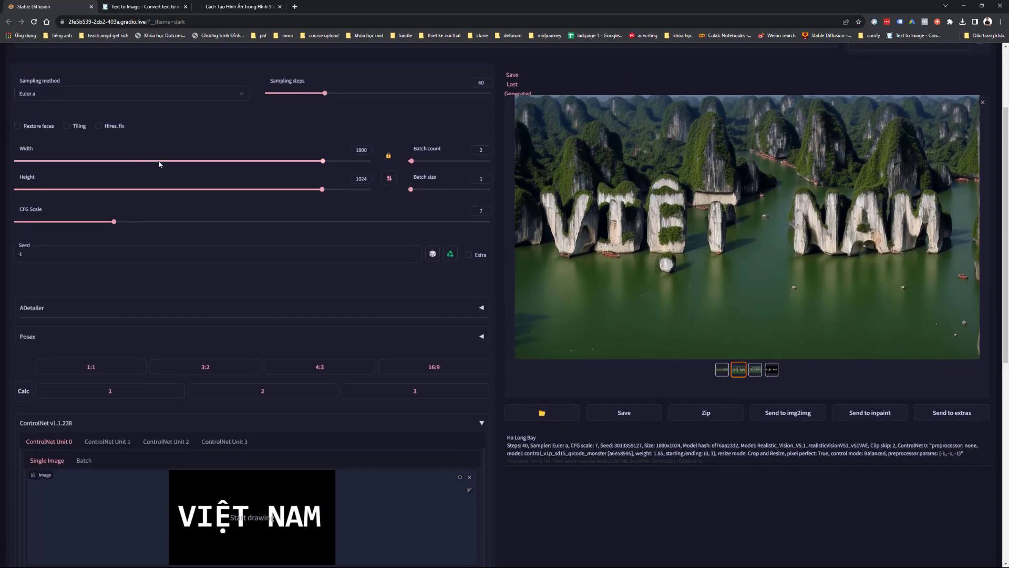
scroll(361, 259, down, 3)
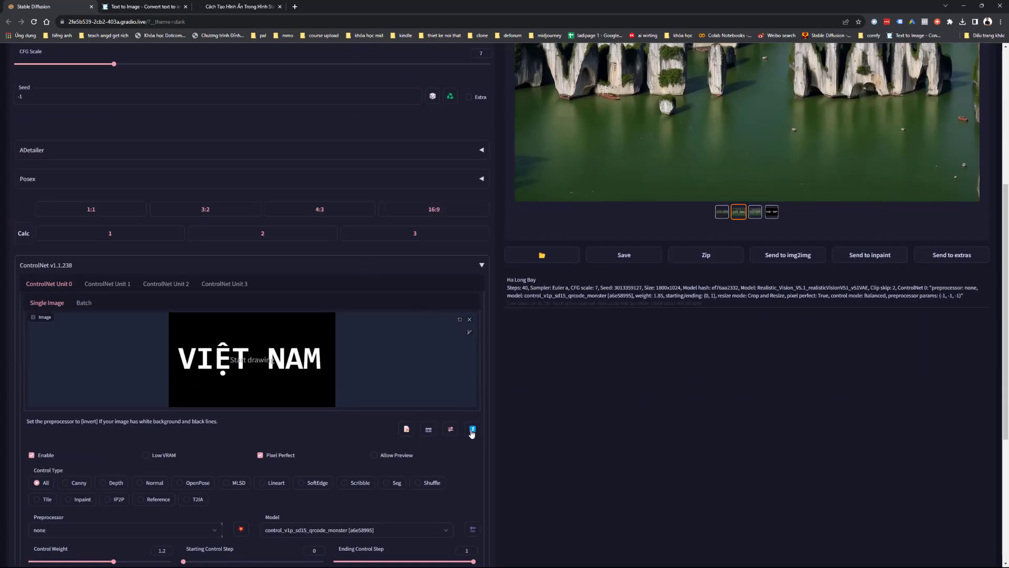
scroll(408, 380, up, 2)
click(396, 344)
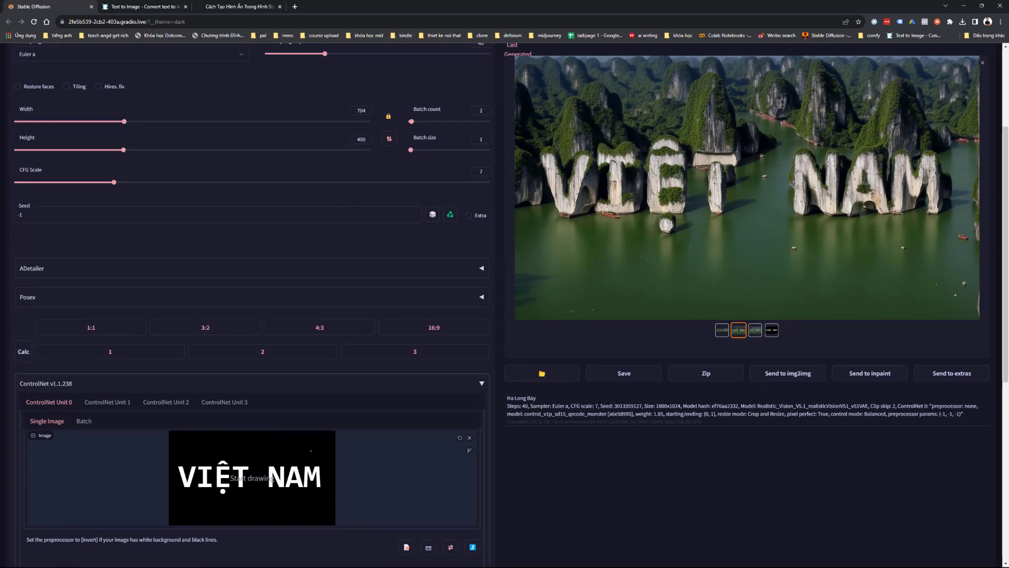
- Generate the images from the Ha Long Bay prompt with the current settings and view the results
scroll(333, 223, up, 2)
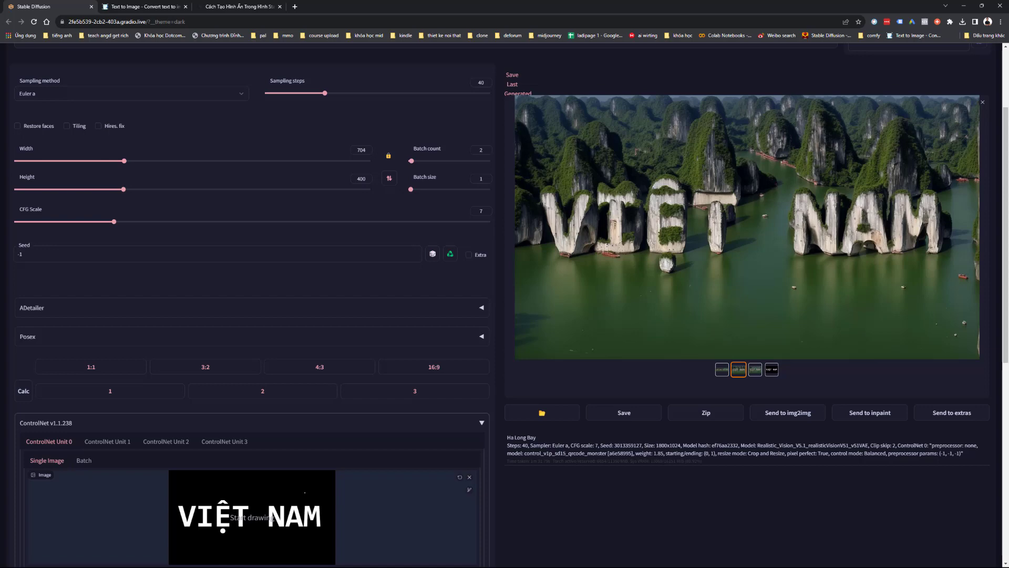
scroll(292, 413, up, 3)
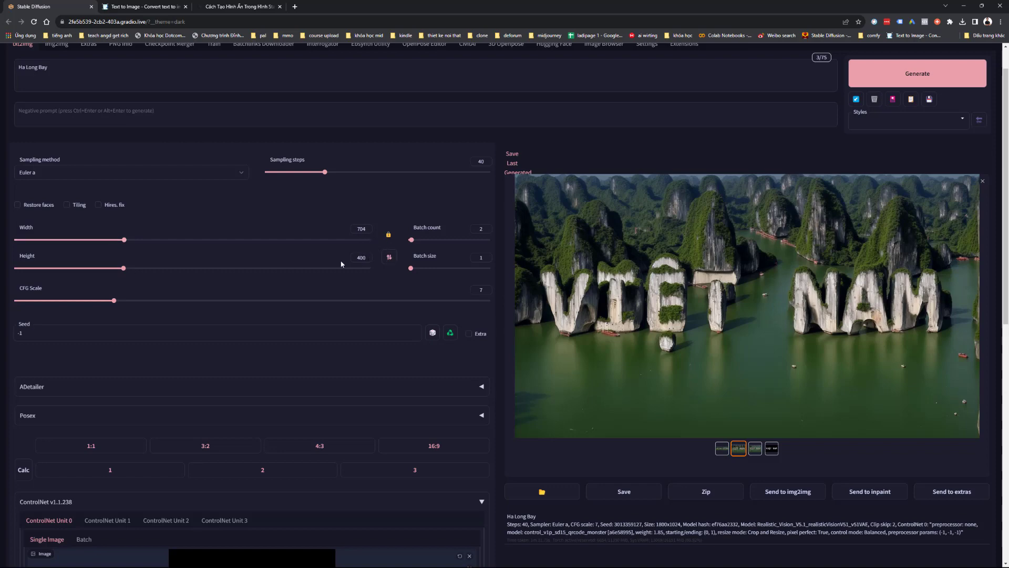
scroll(188, 251, up, 2)
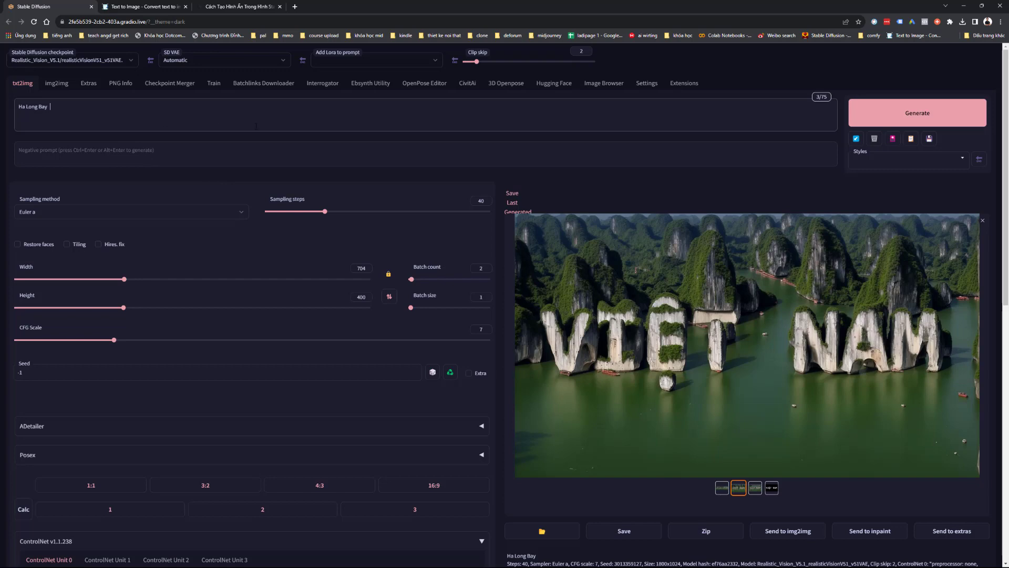
scroll(340, 207, down, 2)
scroll(479, 308, up, 1)
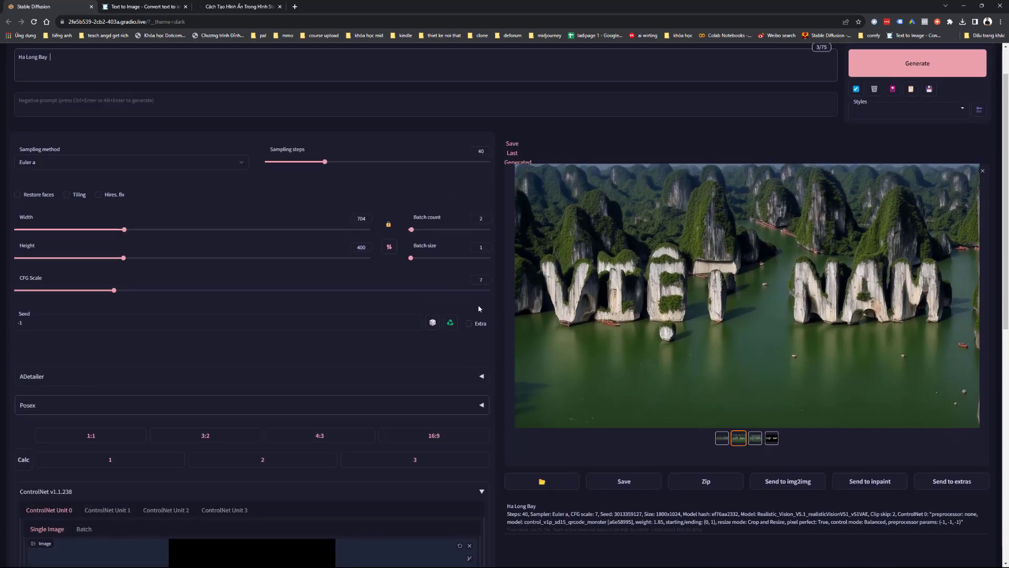
scroll(479, 308, up, 1)
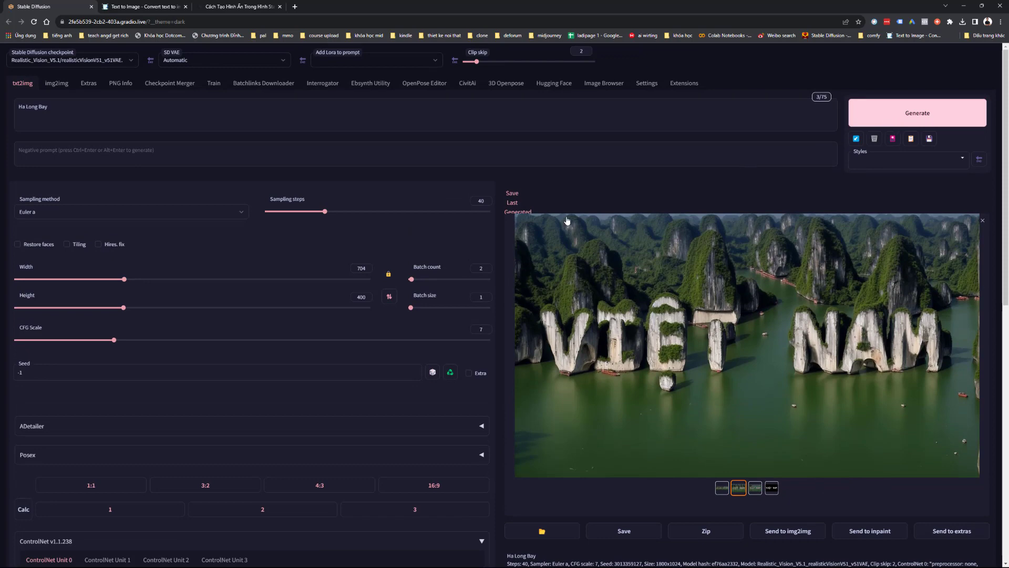
key(ctrl+Return)
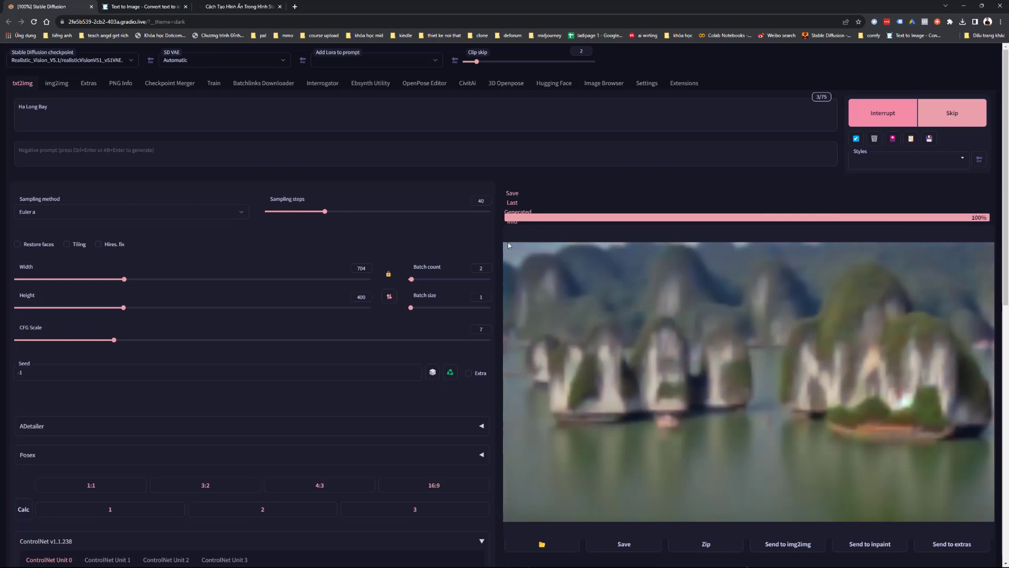
scroll(563, 274, down, 2)
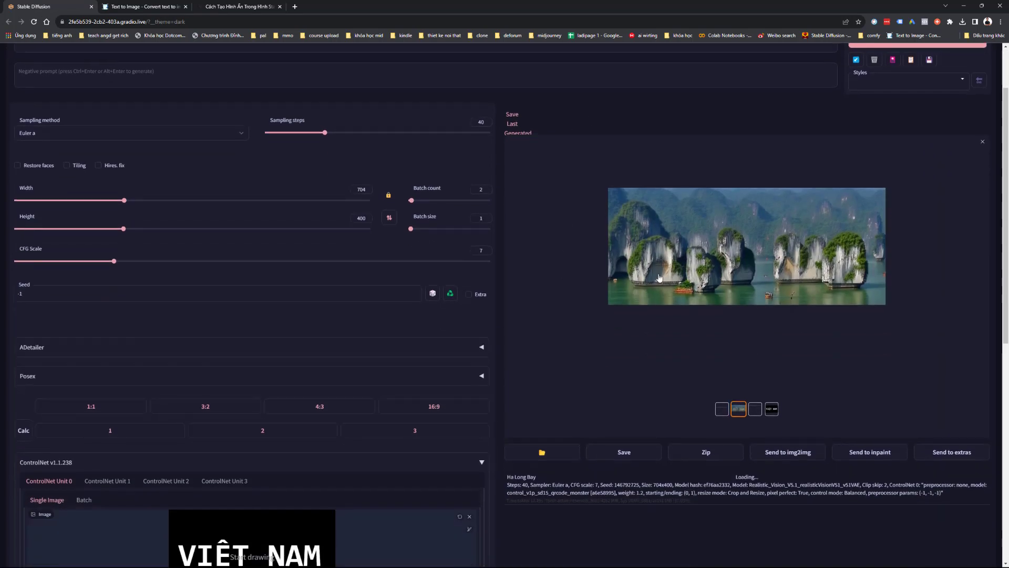
- View the second generated Ha Long Bay image and compare it with the generation settings and the VIỆT NAM control image
click(755, 414)
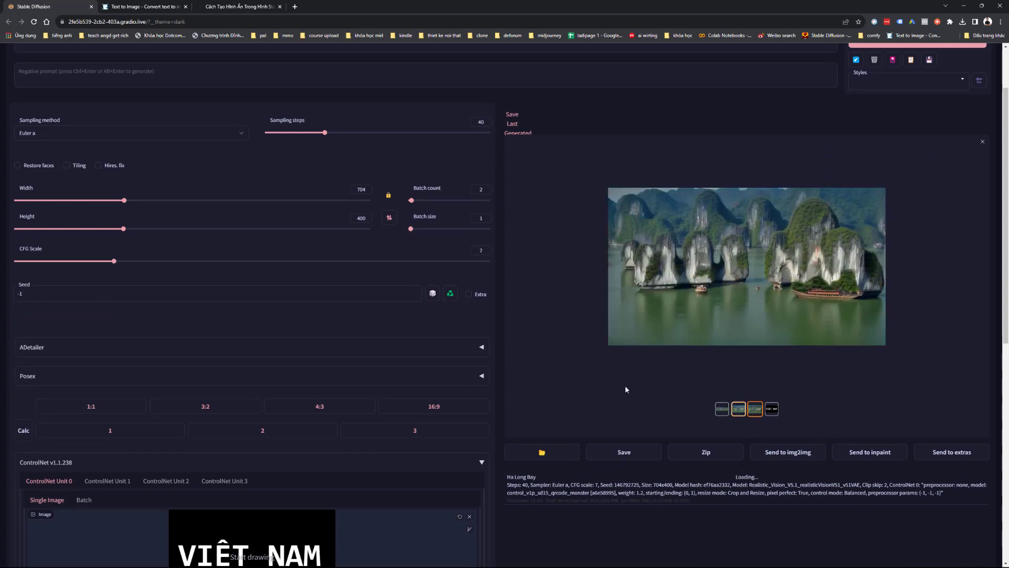
scroll(303, 341, down, 2)
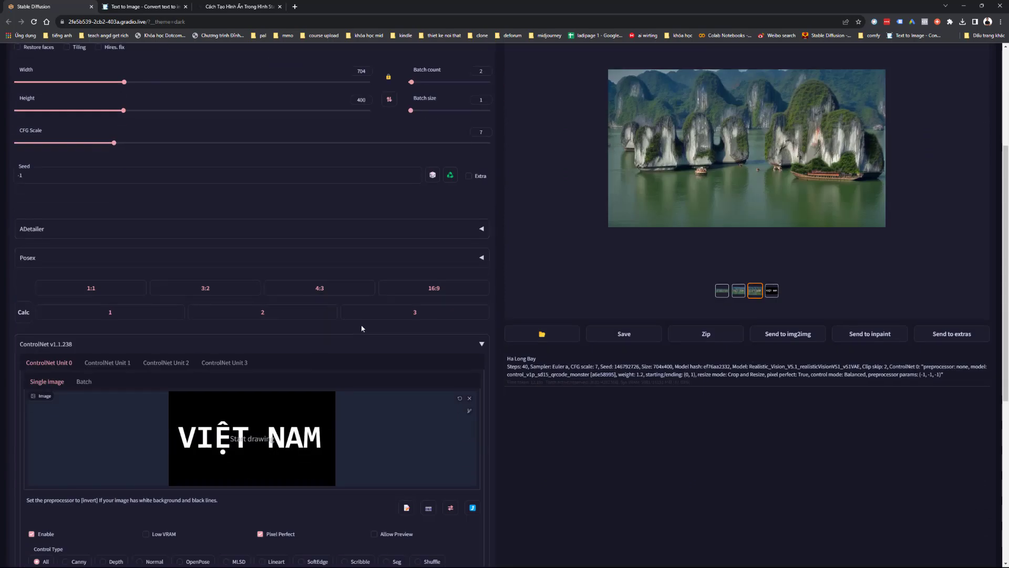
scroll(528, 267, up, 1)
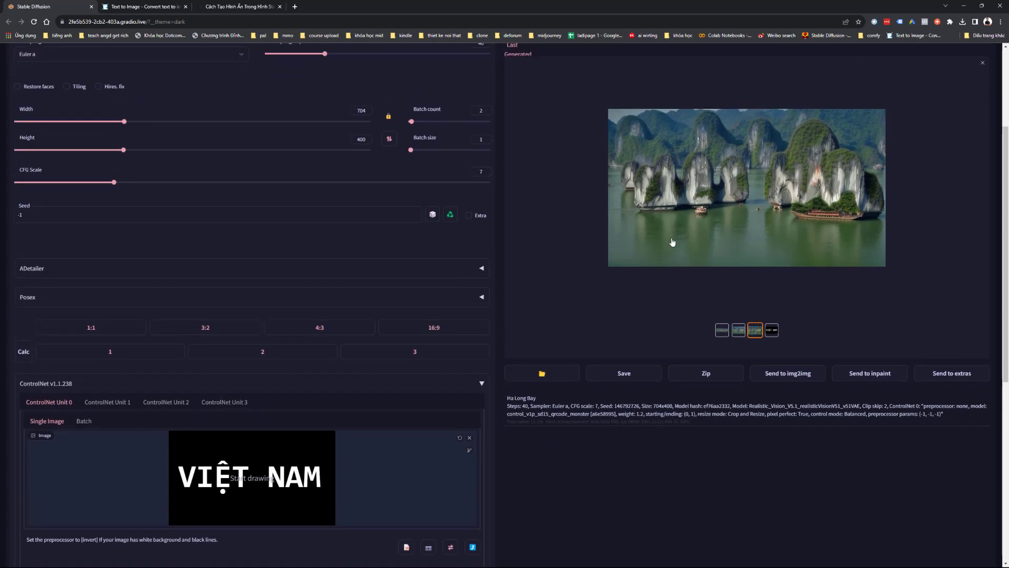
scroll(672, 242, up, 3)
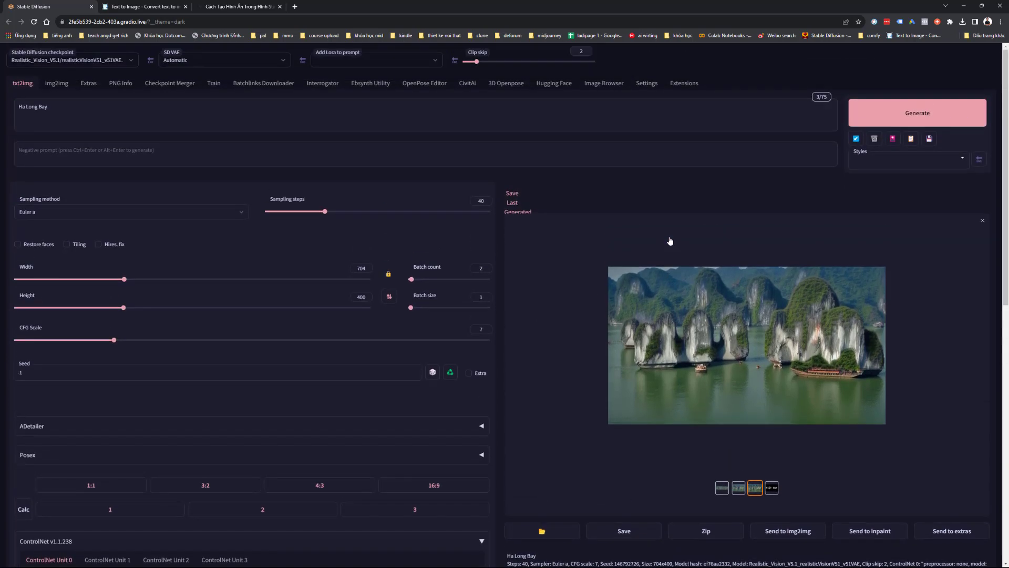
scroll(599, 248, down, 2)
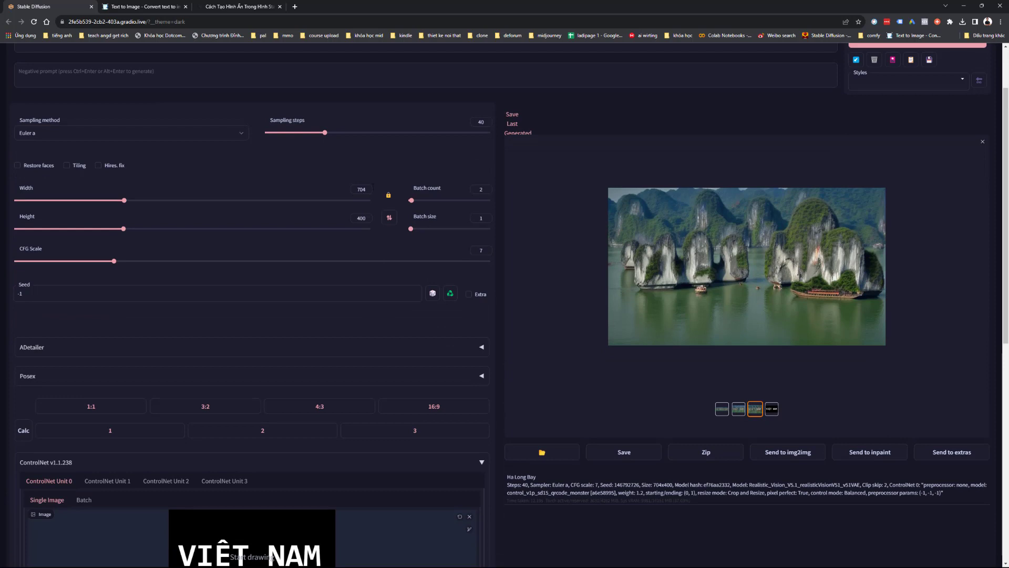
- Set the image width to 1500 with the aspect ratio locked, giving a size of 1504 × 856
drag(371, 189, 348, 189)
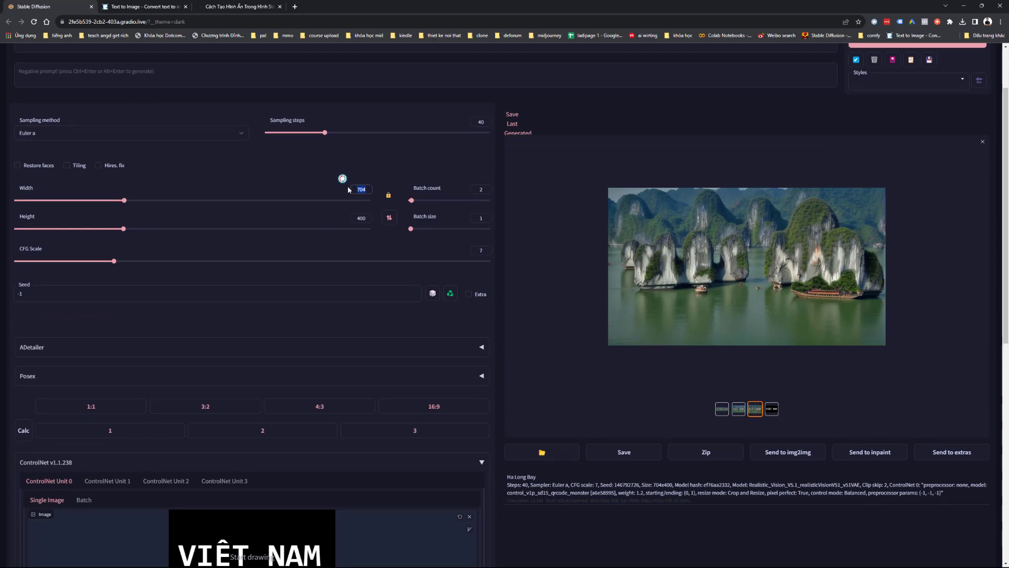
text(1504)
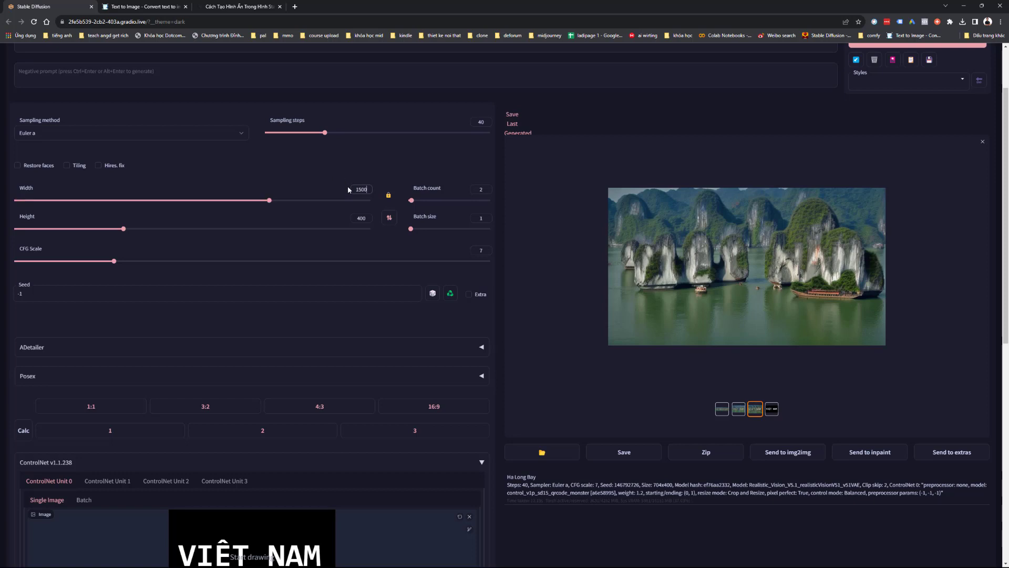
click(406, 168)
scroll(791, 163, up, 1)
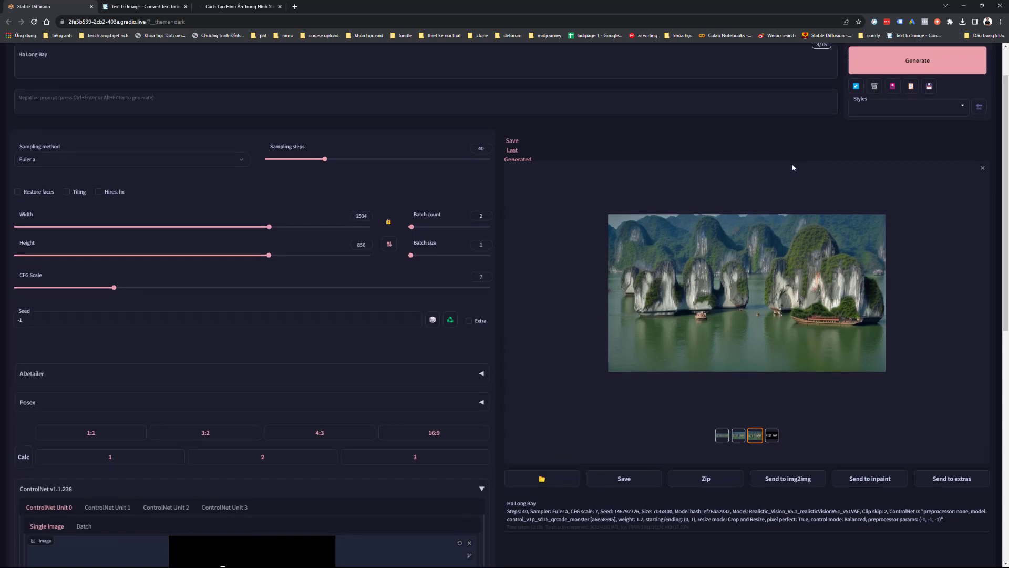
- Check the ControlNet Unit 0 settings, generate the images at the larger size, and show the first result
scroll(395, 298, down, 4)
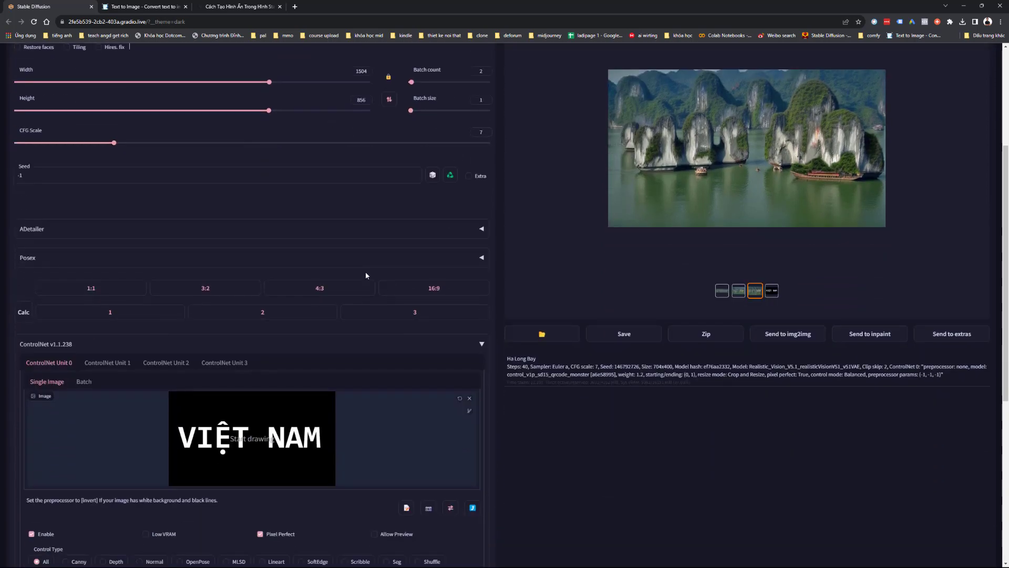
scroll(350, 277, down, 4)
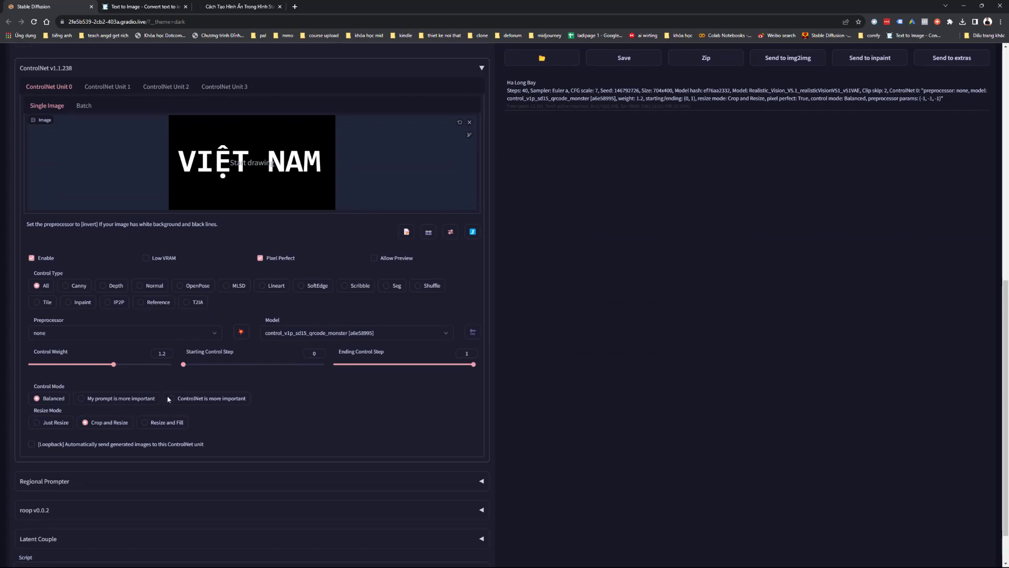
scroll(113, 337, up, 4)
scroll(113, 305, up, 5)
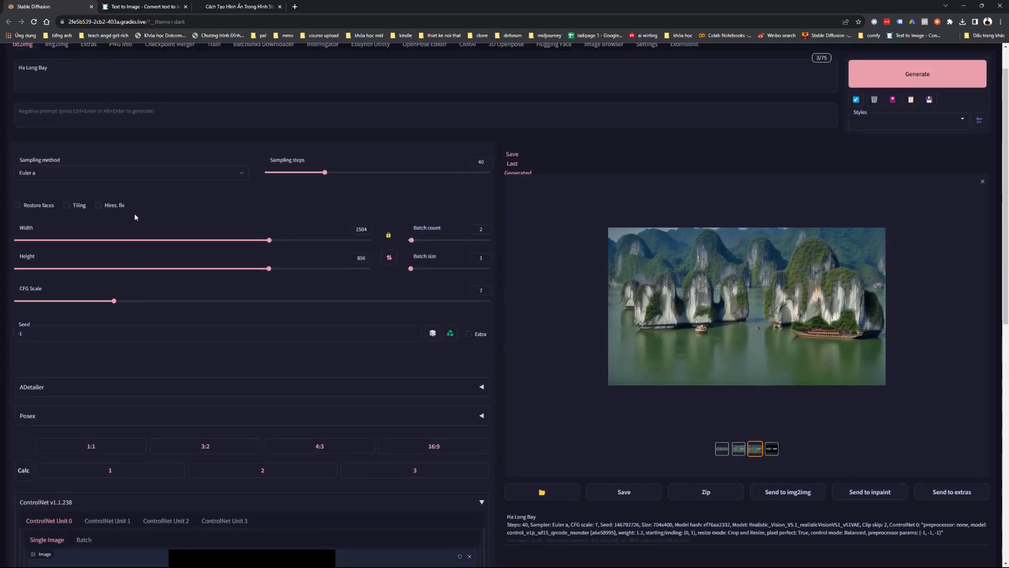
scroll(135, 237, up, 1)
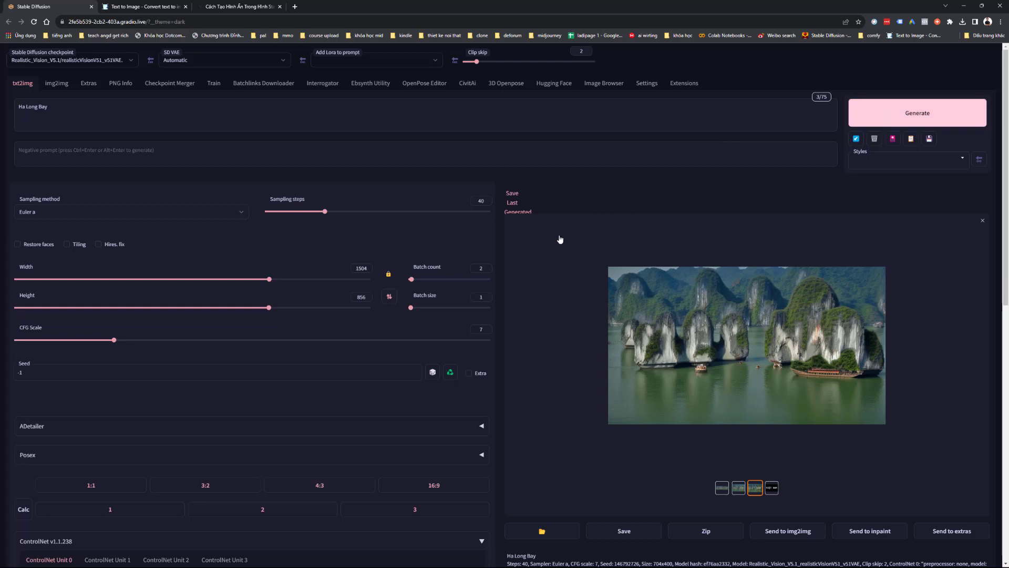
key(ctrl+Return)
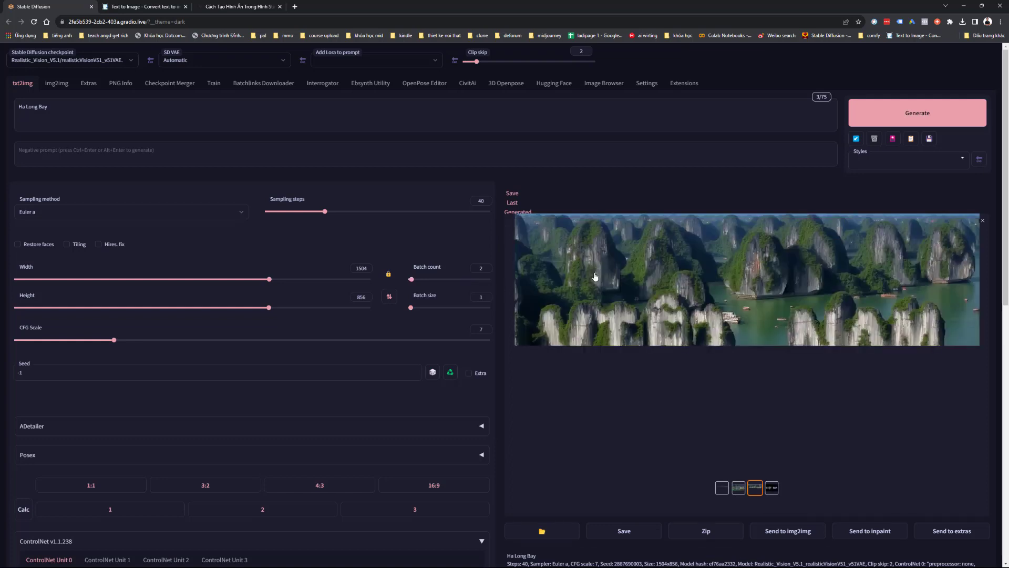
click(739, 488)
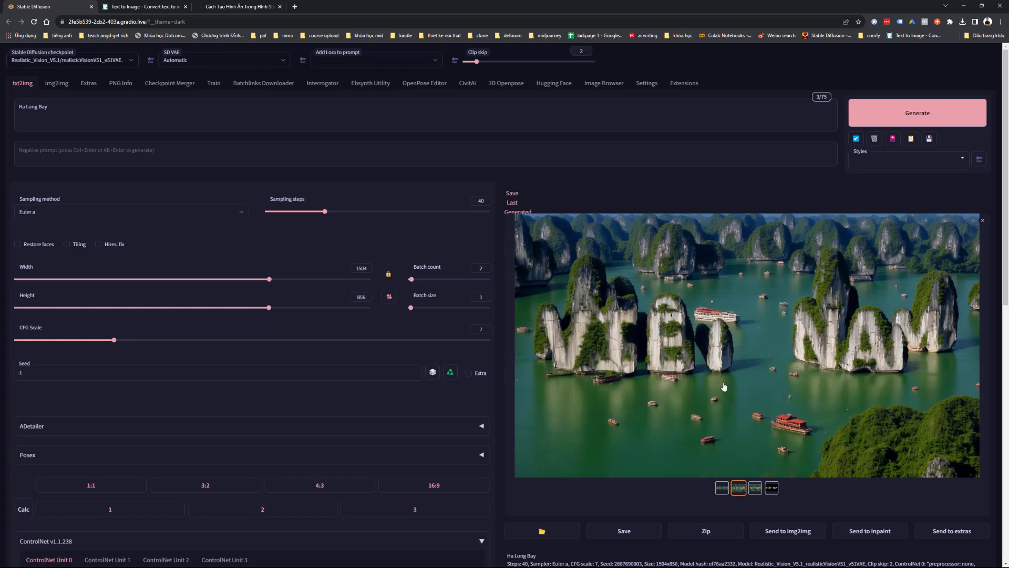
- Compare the first large image with the VIỆT NAM control image and its ControlNet settings, viewing the result enlarged
scroll(372, 344, down, 5)
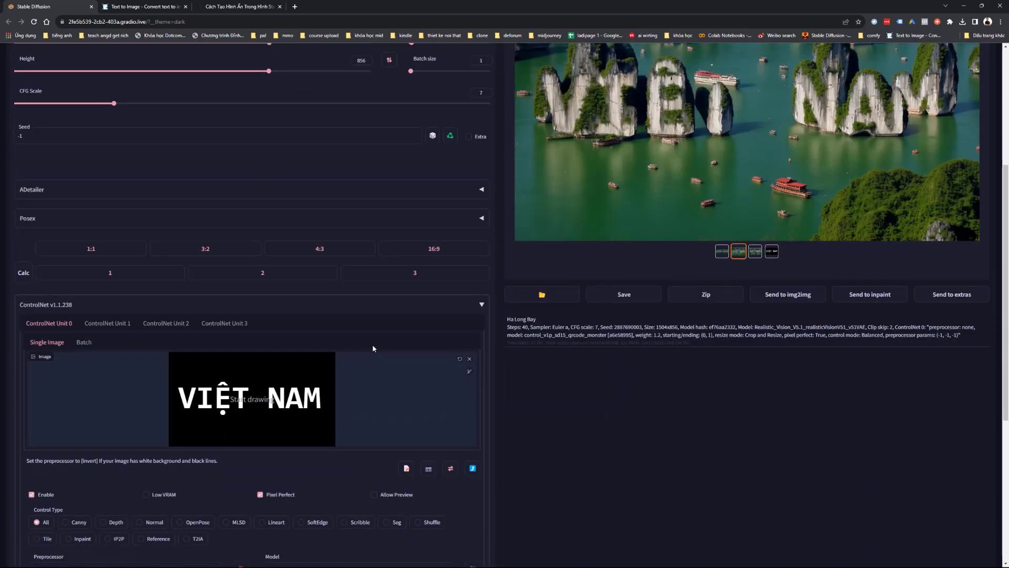
scroll(361, 359, down, 3)
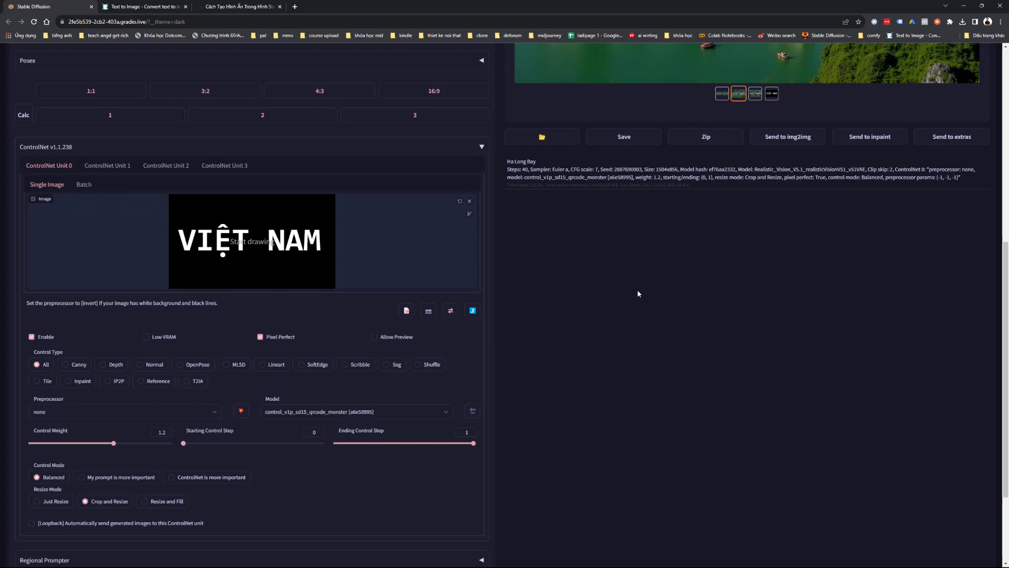
scroll(637, 289, up, 4)
scroll(705, 191, up, 2)
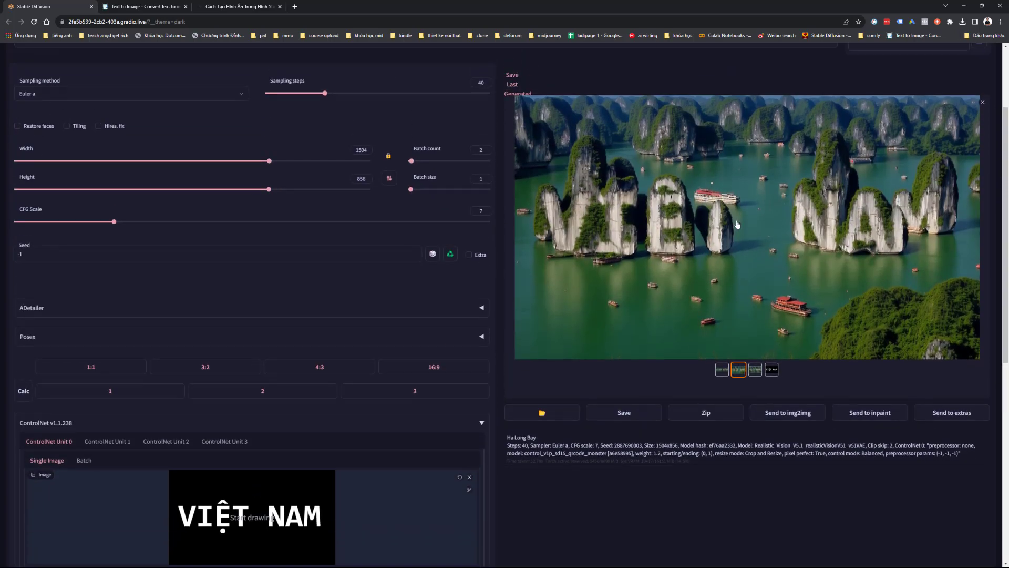
click(727, 251)
click(901, 236)
- Set the control weight of ControlNet Unit 0 to 1.8
scroll(298, 293, down, 5)
scroll(224, 389, down, 2)
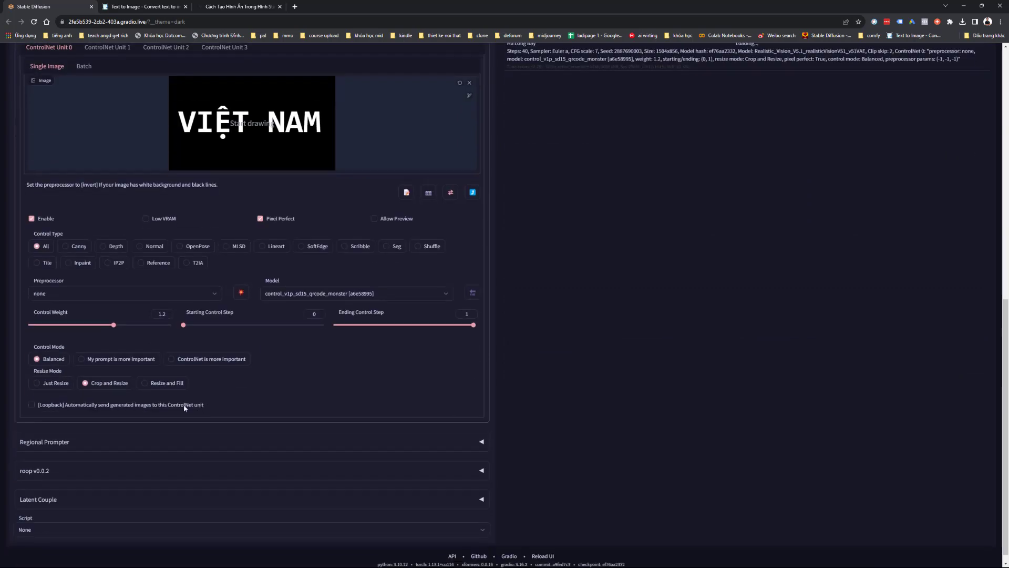
click(164, 314)
drag(165, 314, 159, 315)
text(1.8)
- Generate a new pair of Ha Long Bay images with the stronger control weight
scroll(423, 251, up, 3)
scroll(424, 251, up, 6)
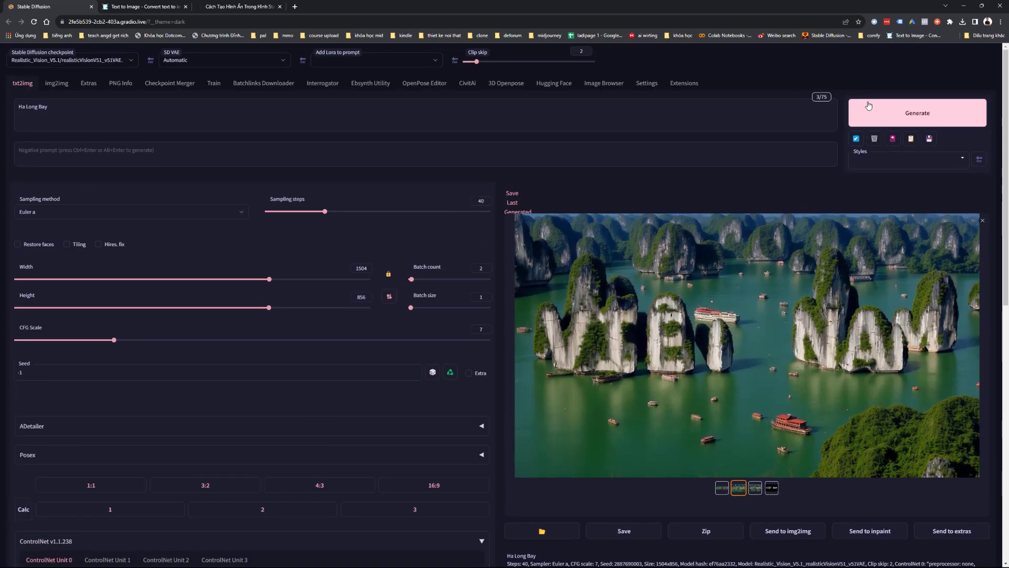
click(867, 108)
scroll(678, 164, down, 1)
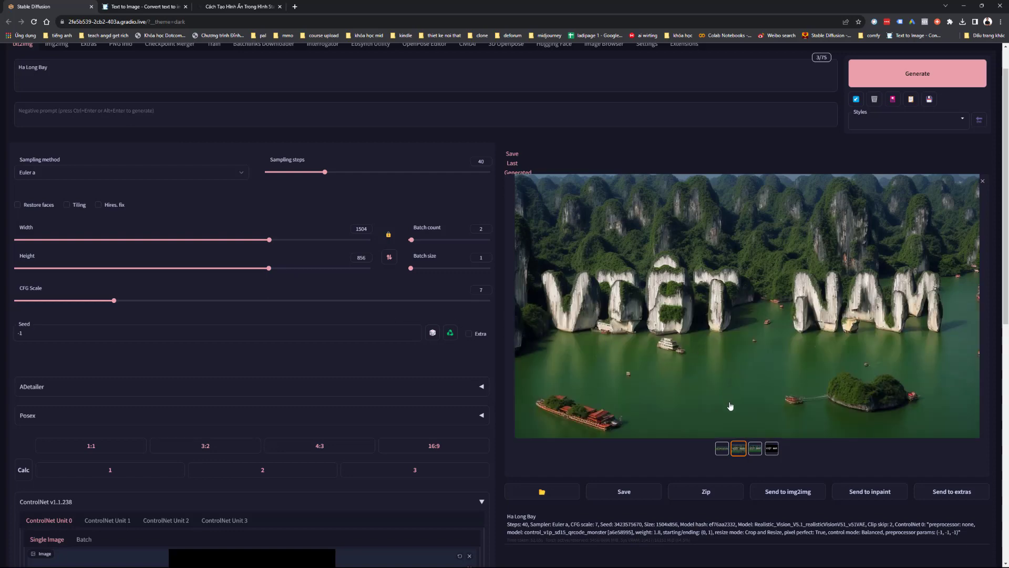
- View the two new images enlarged one after the other, then close the enlarged view
click(732, 354)
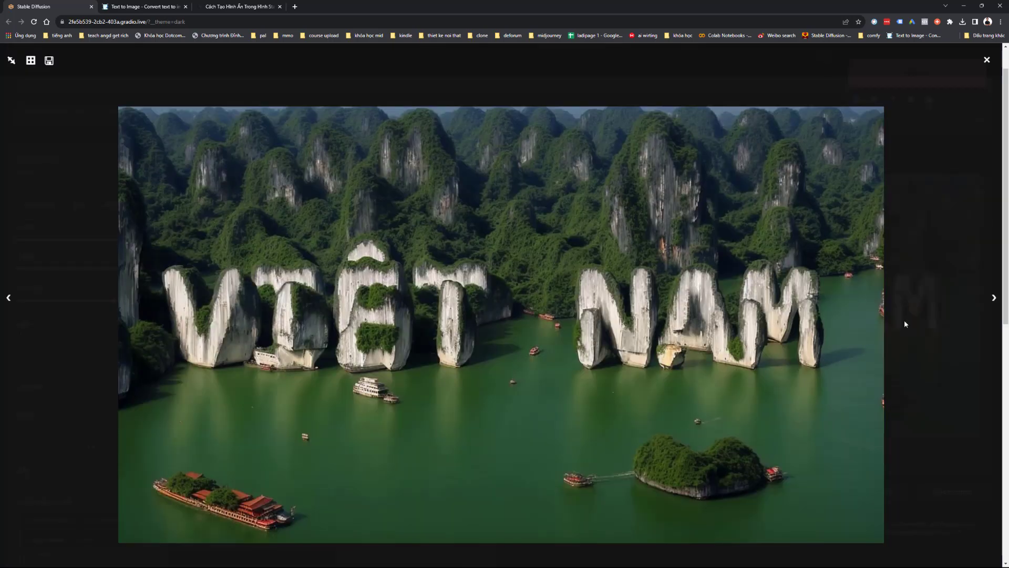
click(983, 296)
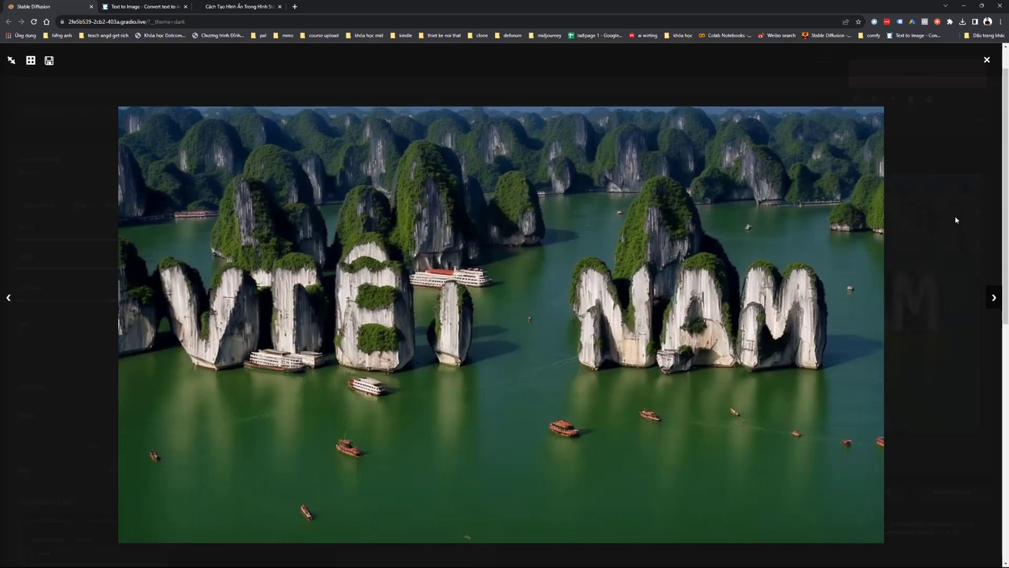
click(500, 213)
- Review the ControlNet Unit 0 settings, control image, size and prompt used for the latest result
scroll(198, 367, down, 5)
scroll(209, 367, up, 3)
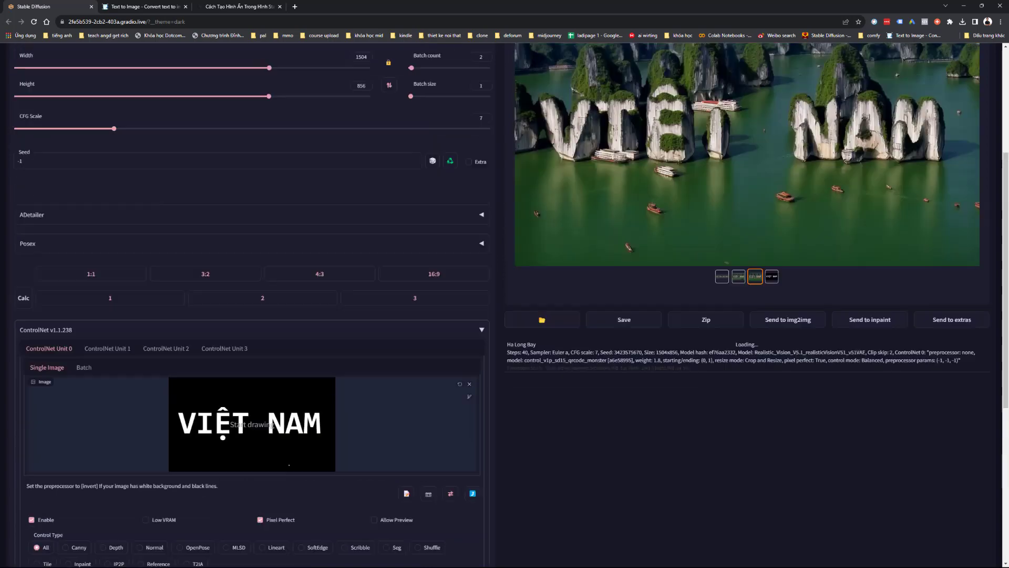
scroll(318, 353, down, 2)
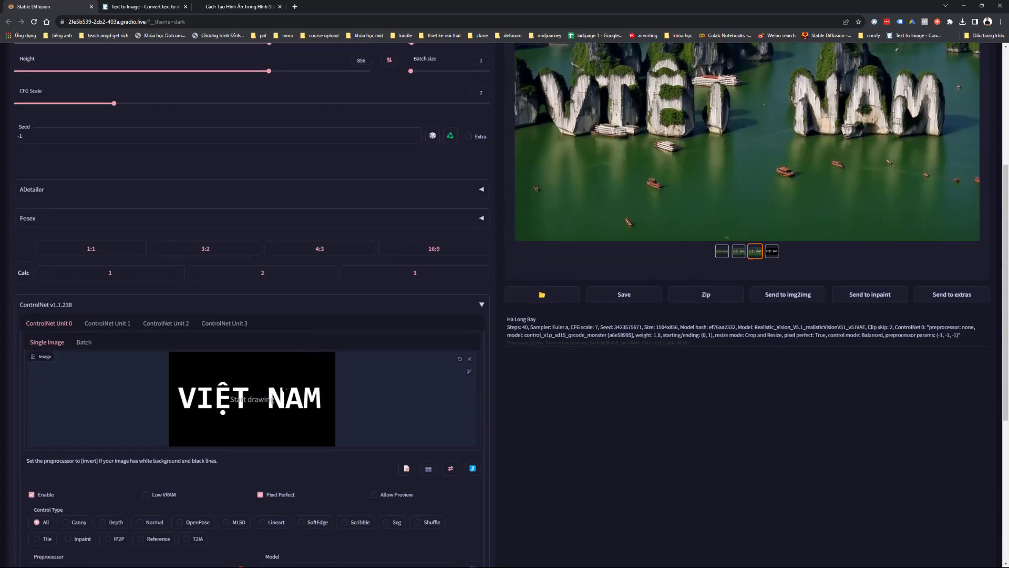
scroll(227, 356, down, 2)
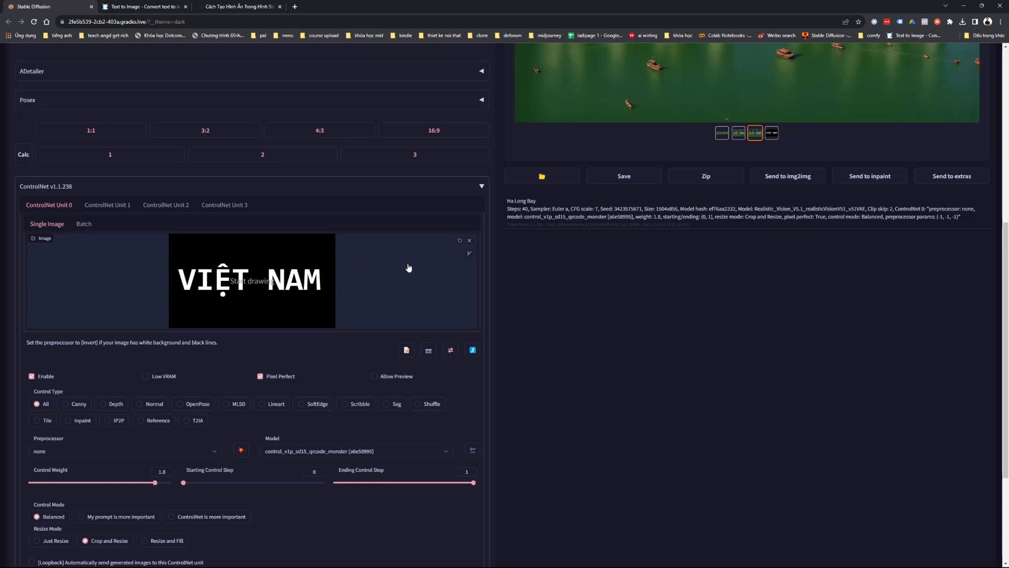
scroll(629, 226, up, 5)
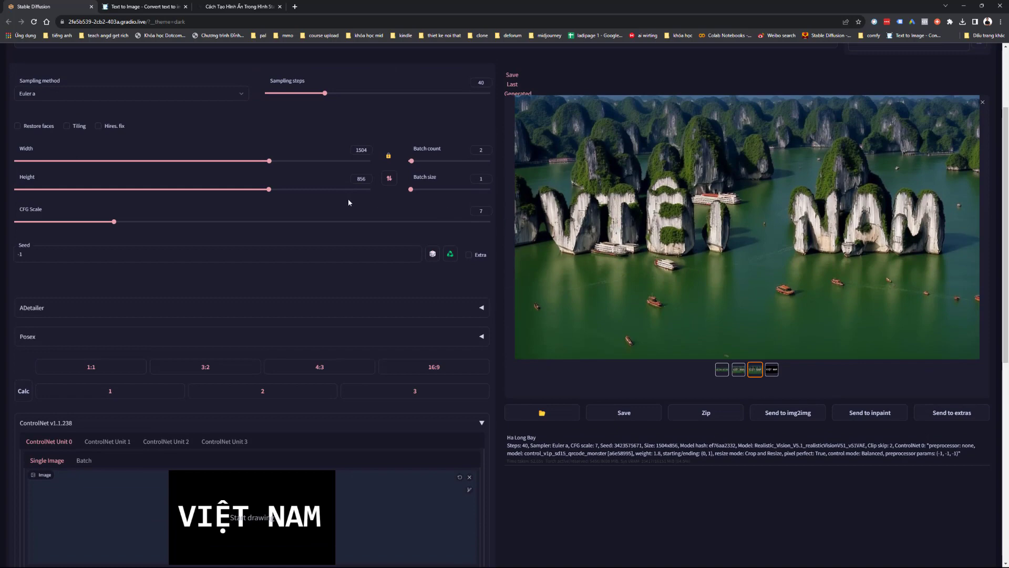
scroll(348, 202, up, 3)
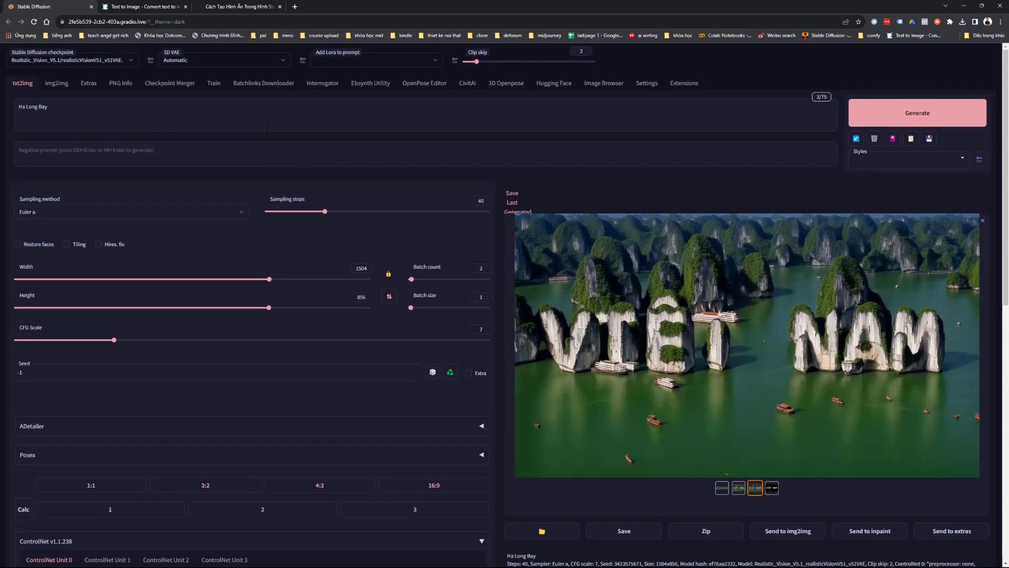